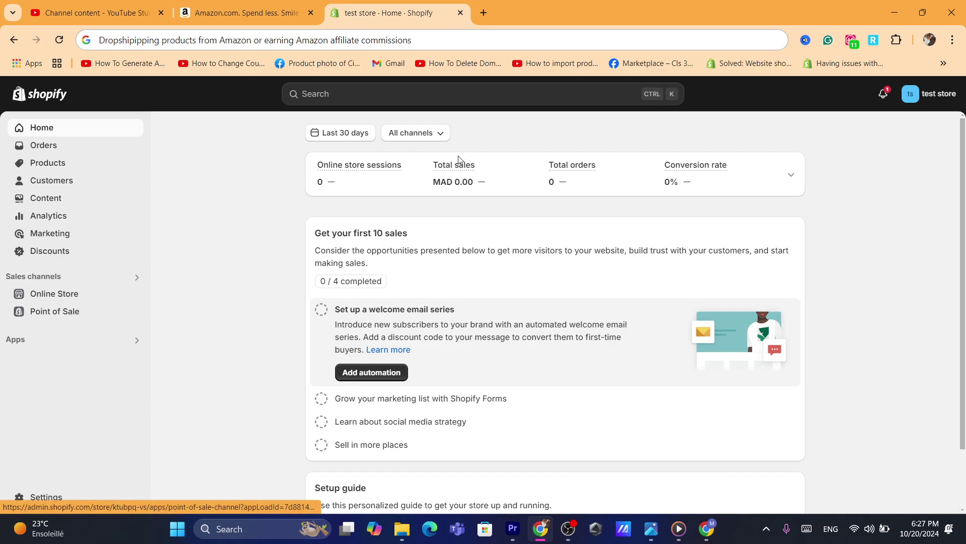
Open the Shopify App Store from the store's apps and sales channels settings and search it for Amazon Importer
click(31, 497)
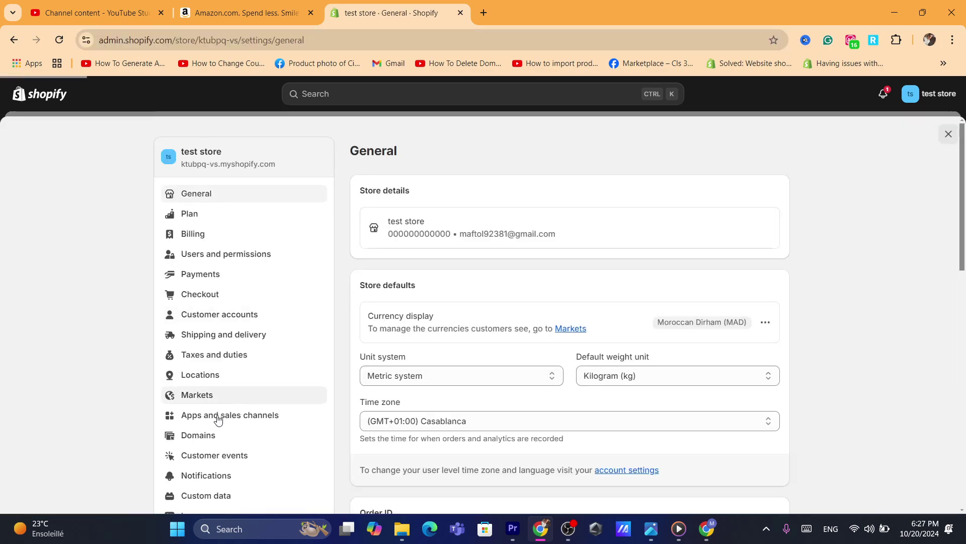
click(221, 415)
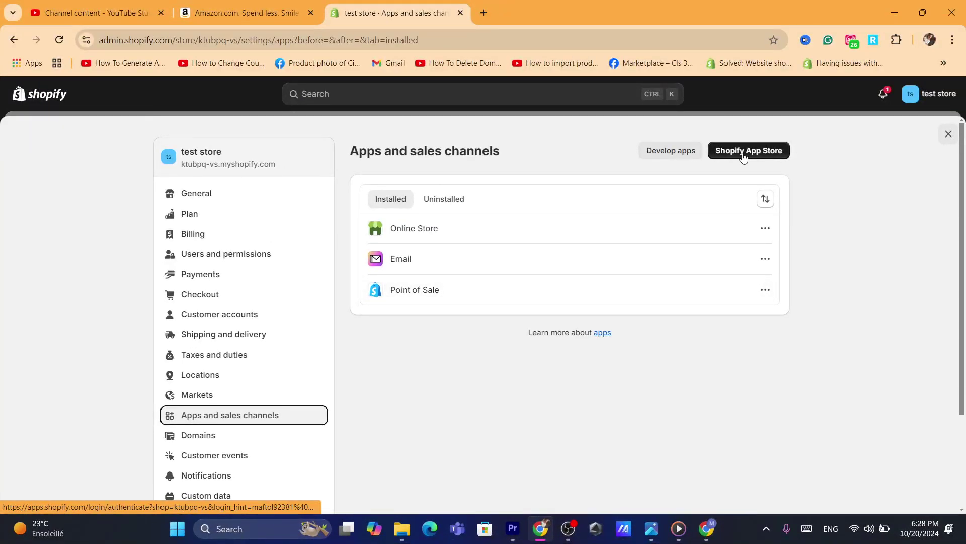
click(743, 151)
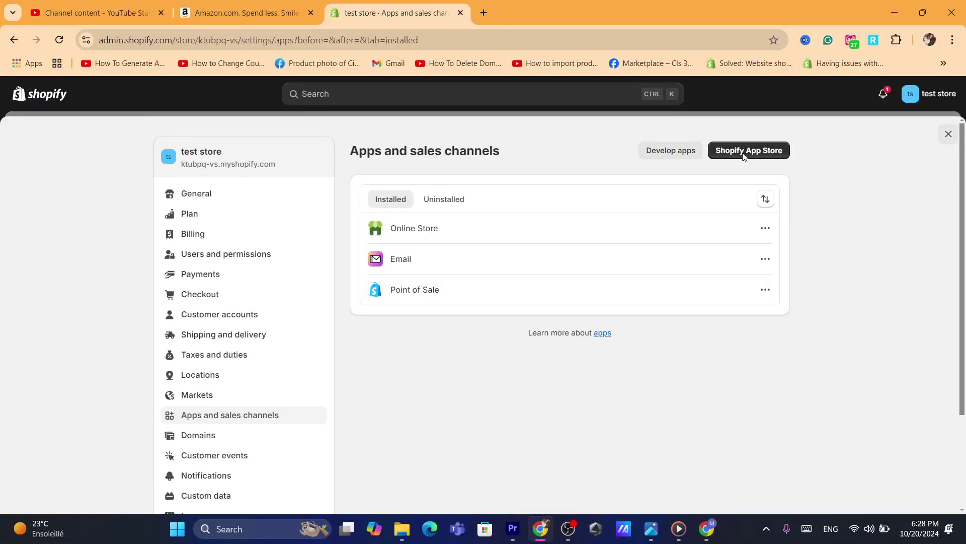
click(418, 44)
text(s)
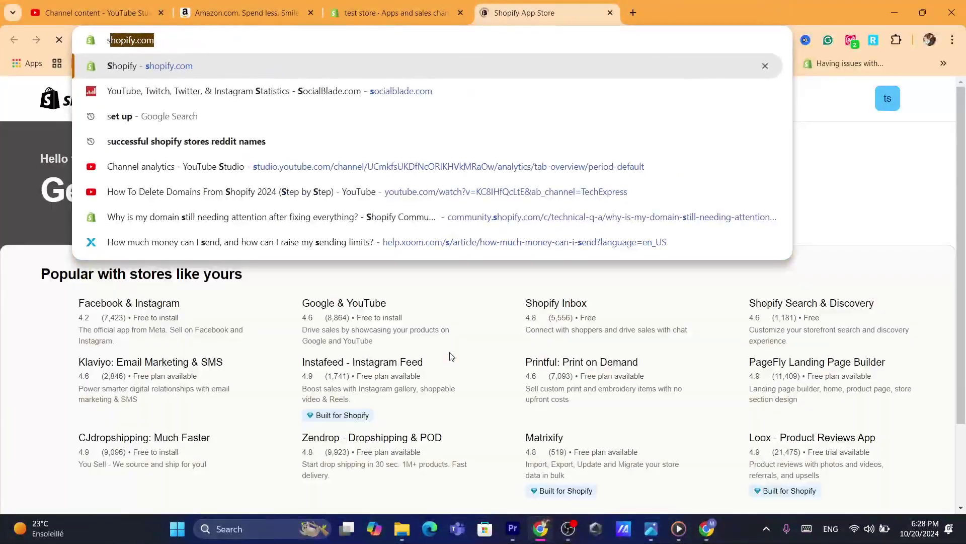
click(450, 353)
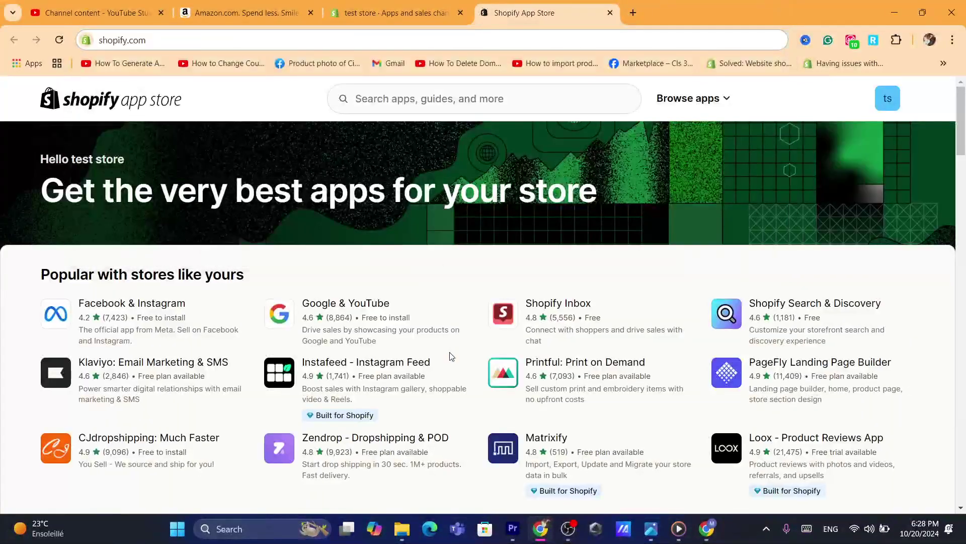
click(380, 101)
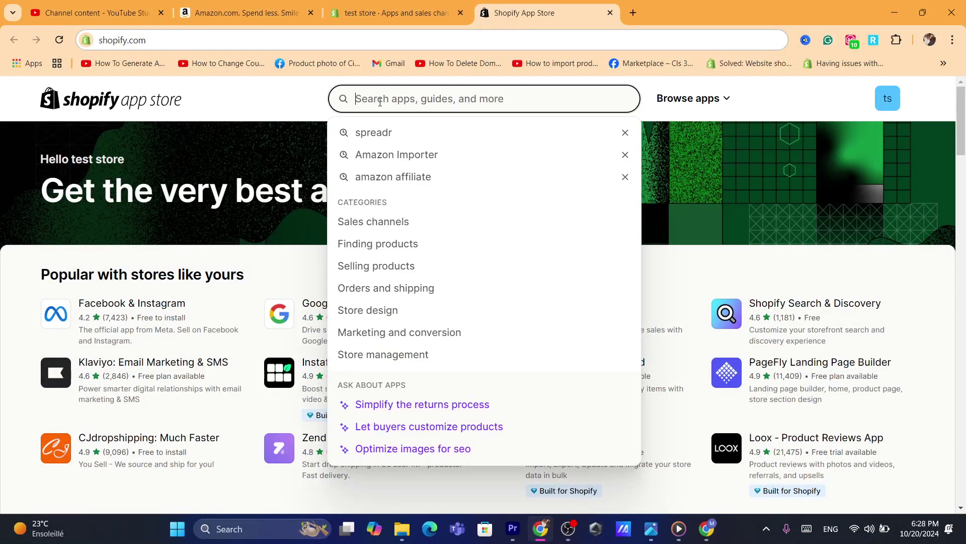
click(398, 156)
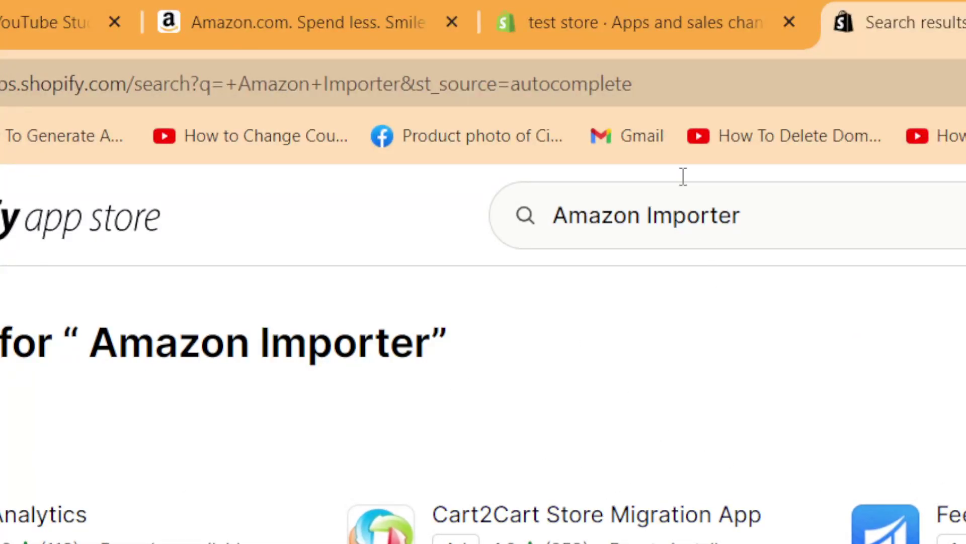
click(666, 82)
text(s)
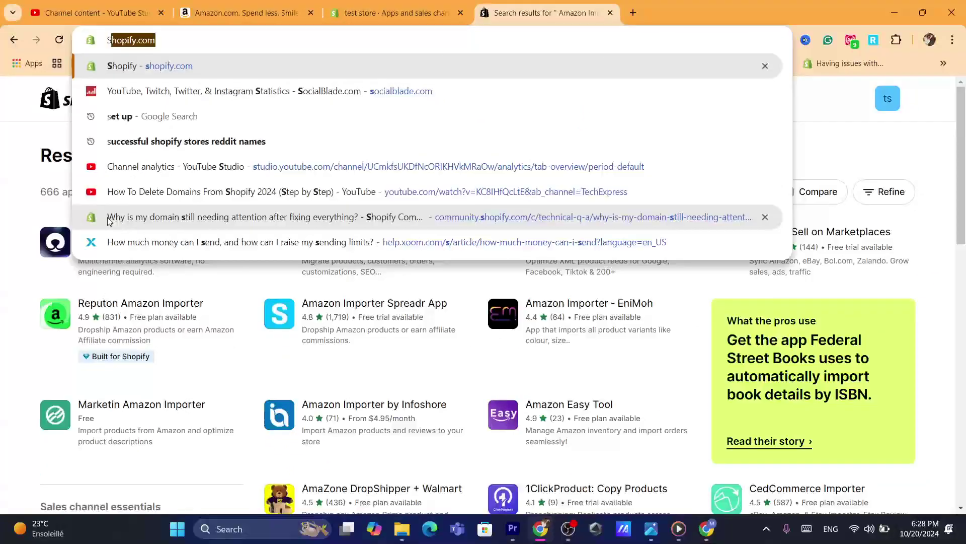
click(5, 198)
triple_click(253, 160)
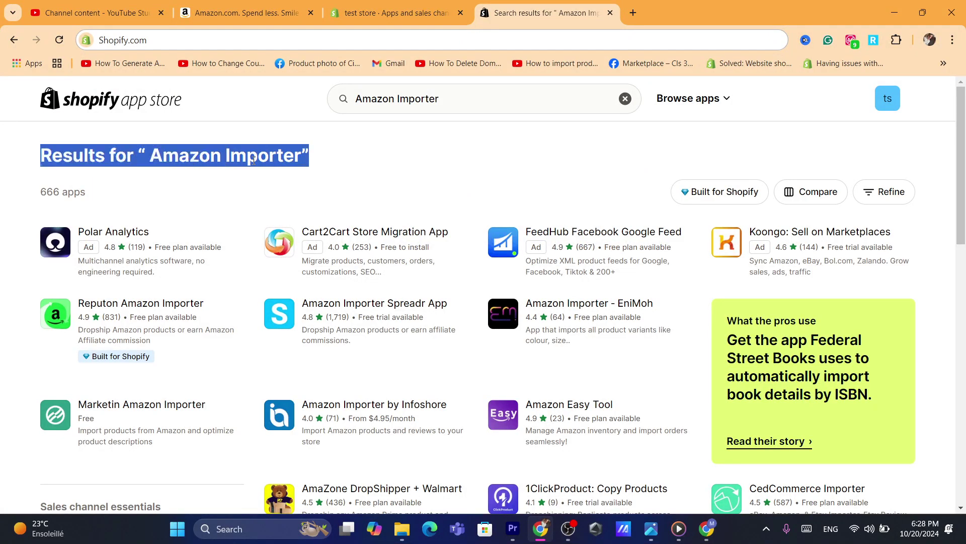
click(381, 166)
triple_click(301, 154)
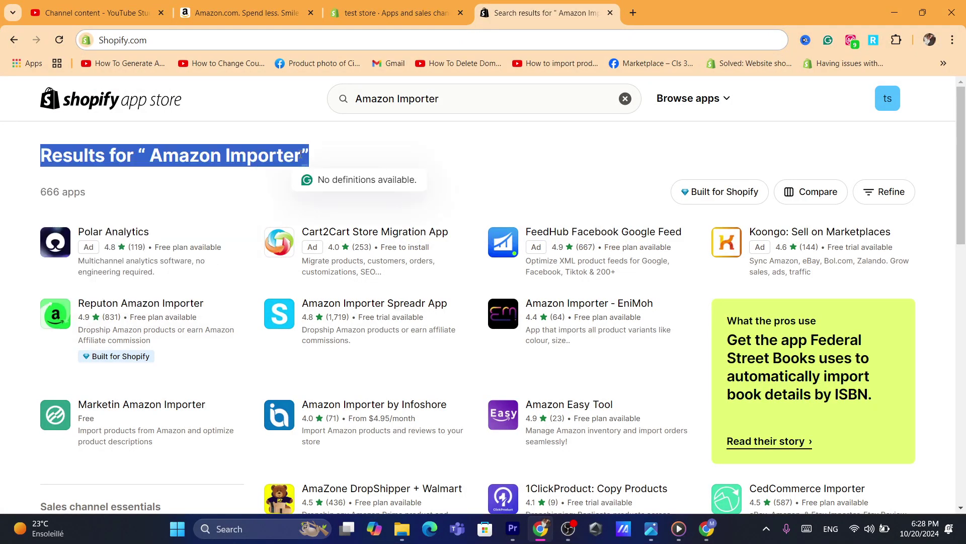
click(354, 160)
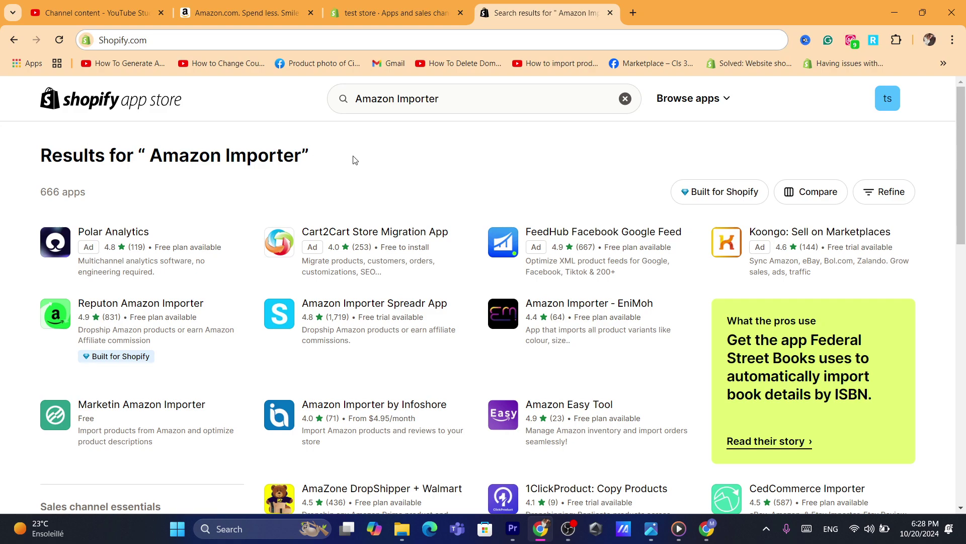
triple_click(355, 160)
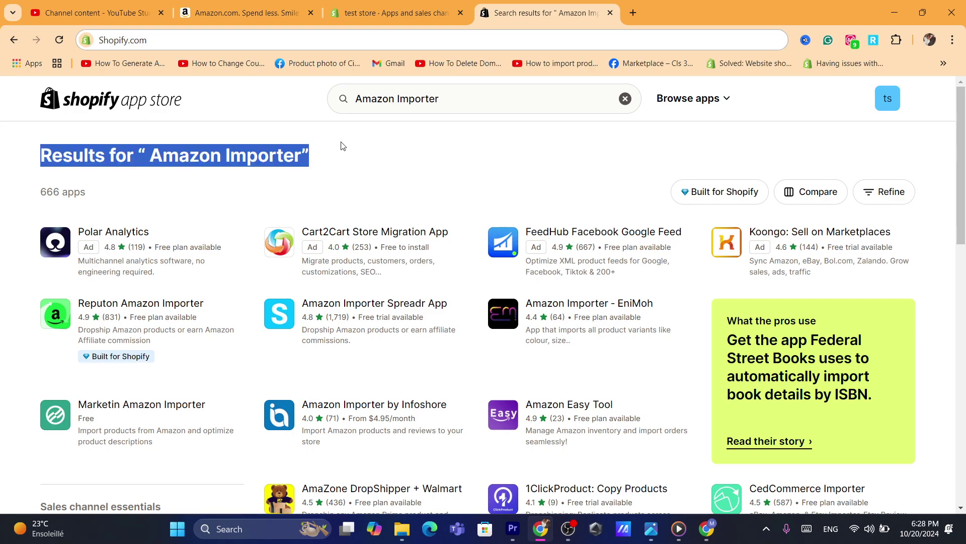
click(294, 141)
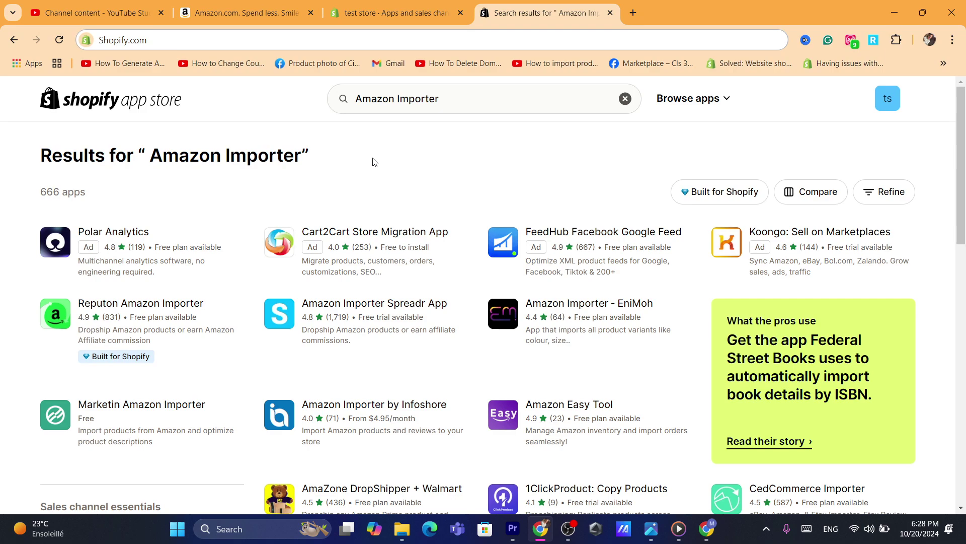
triple_click(373, 161)
click(373, 161)
triple_click(311, 149)
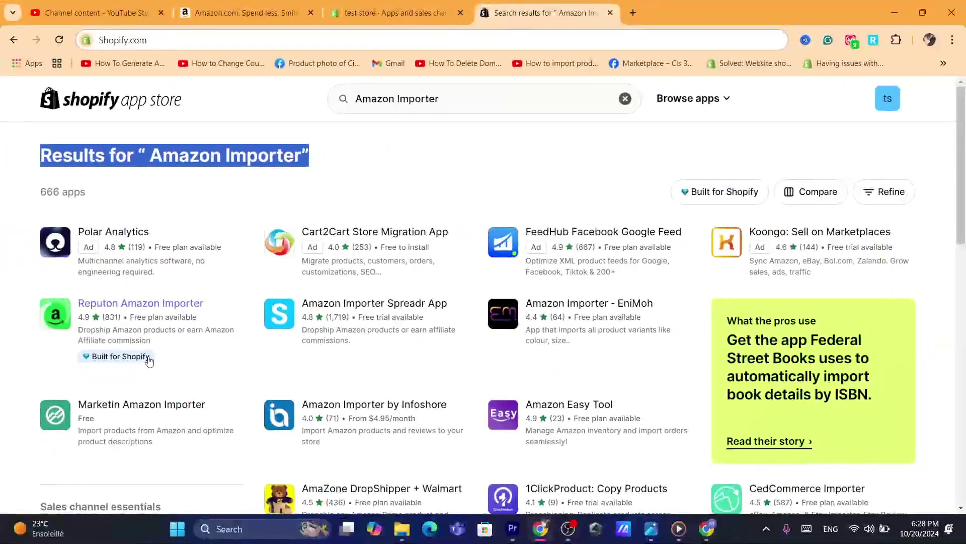
Install the Reputon Amazon Importer app on the test store and dismiss its review request
click(115, 304)
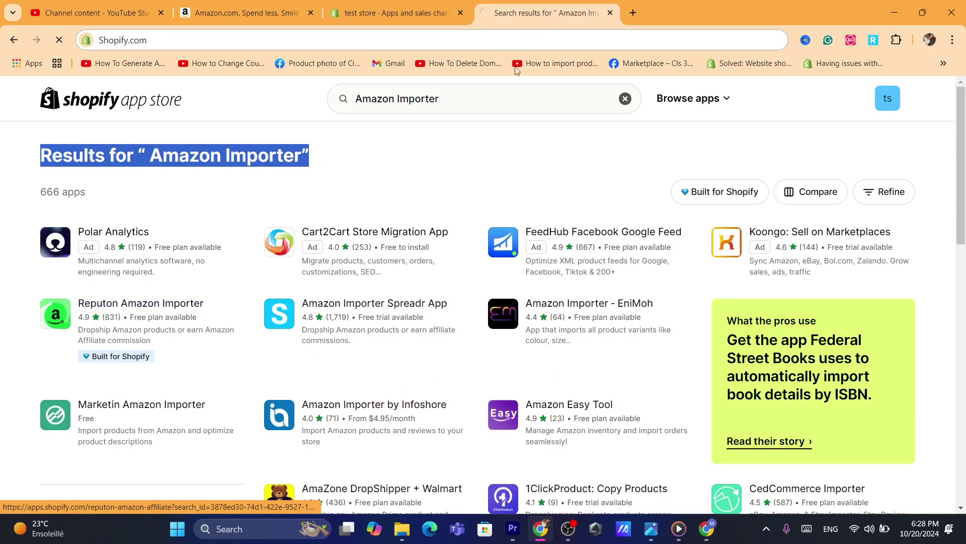
click(503, 31)
text(s)
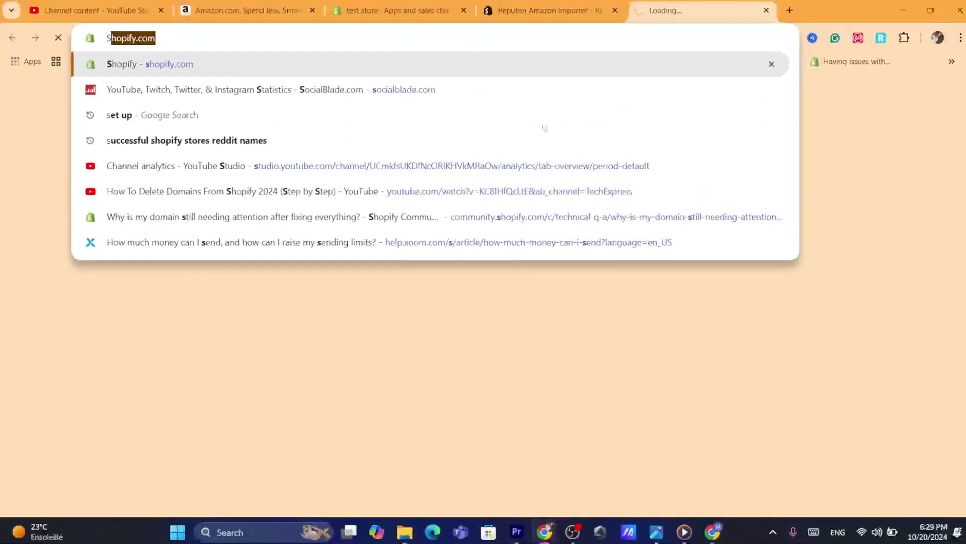
key(Return)
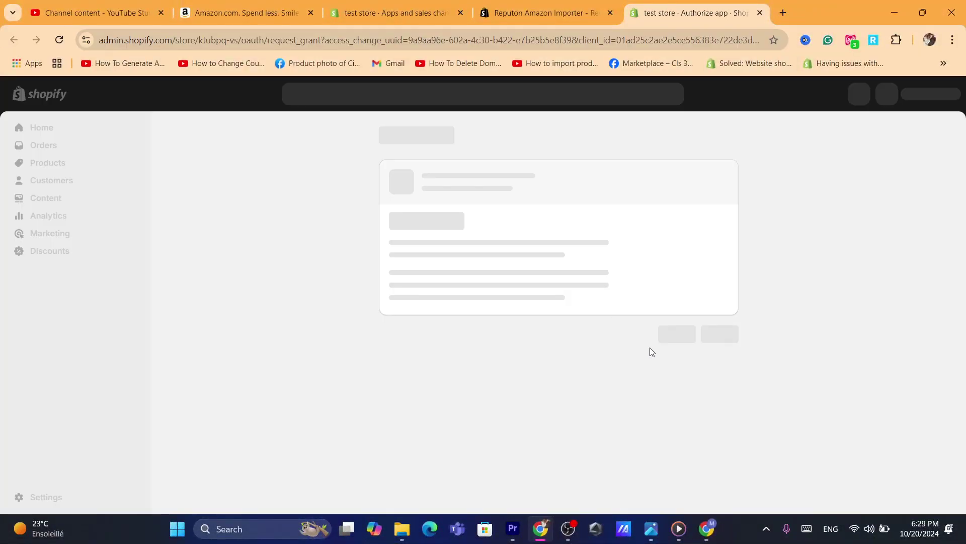
click(728, 376)
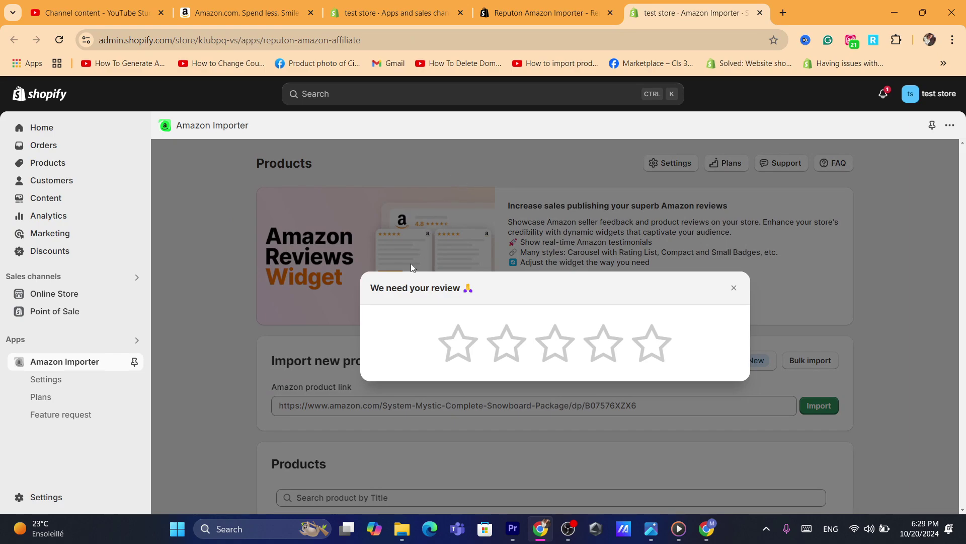
click(733, 287)
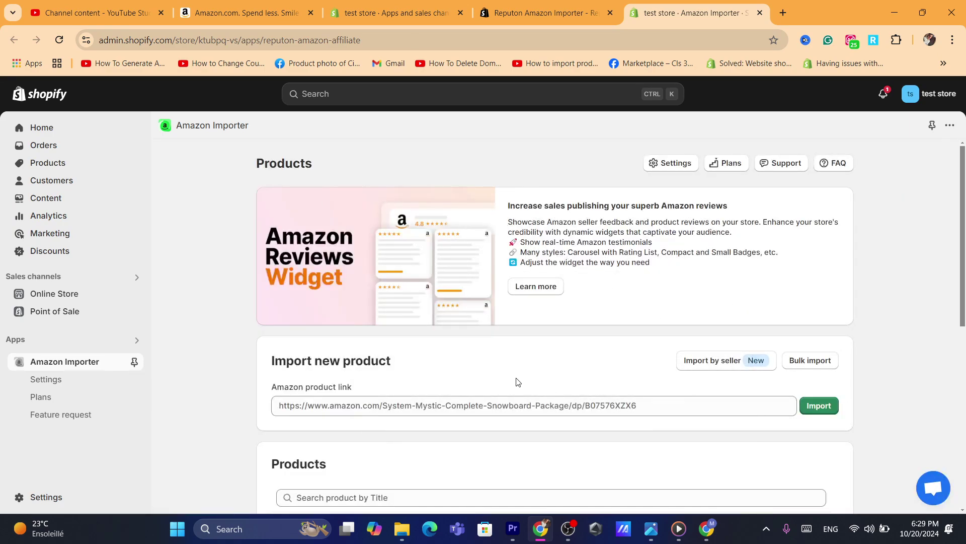
click(313, 404)
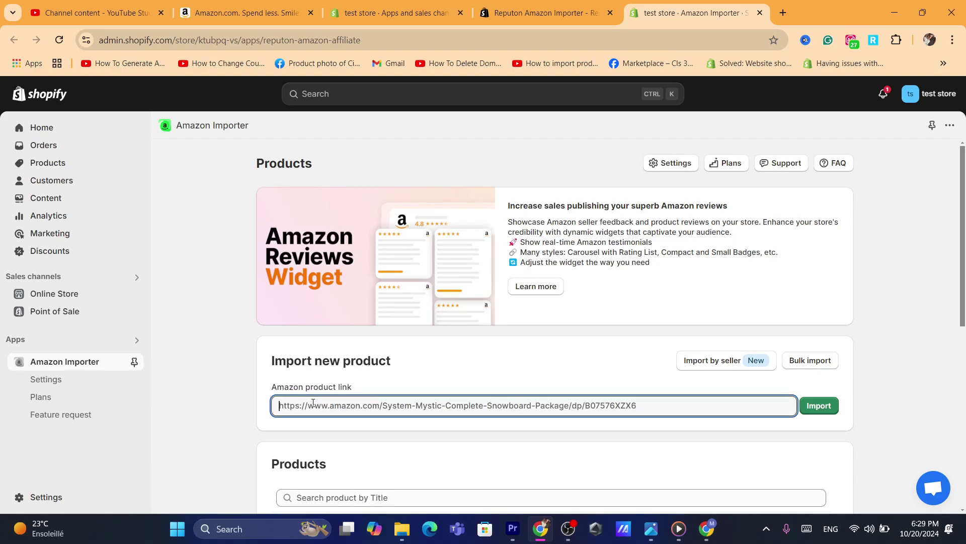
click(420, 379)
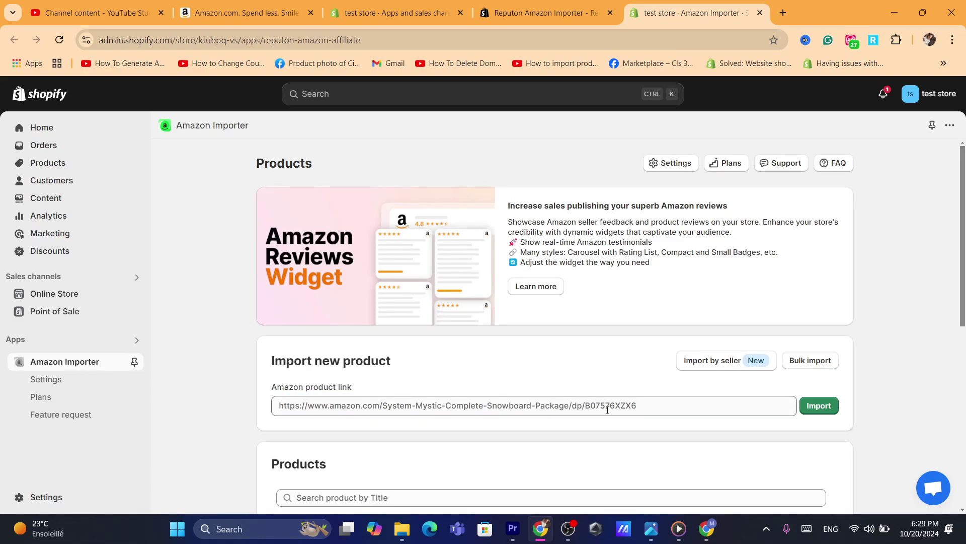
Switch to the other Chrome window, search Google for amazon associates, and open the Amazon.com Associates Central site
click(707, 529)
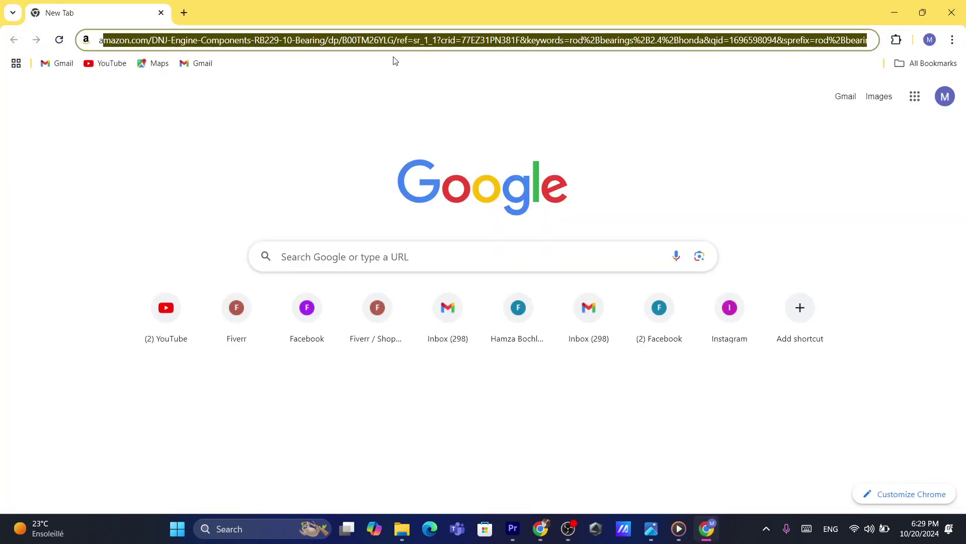
text(amazo)
key(BackSpace)
key(BackSpace)
key(BackSpace)
key(BackSpace)
key(BackSpace)
key(BackSpace)
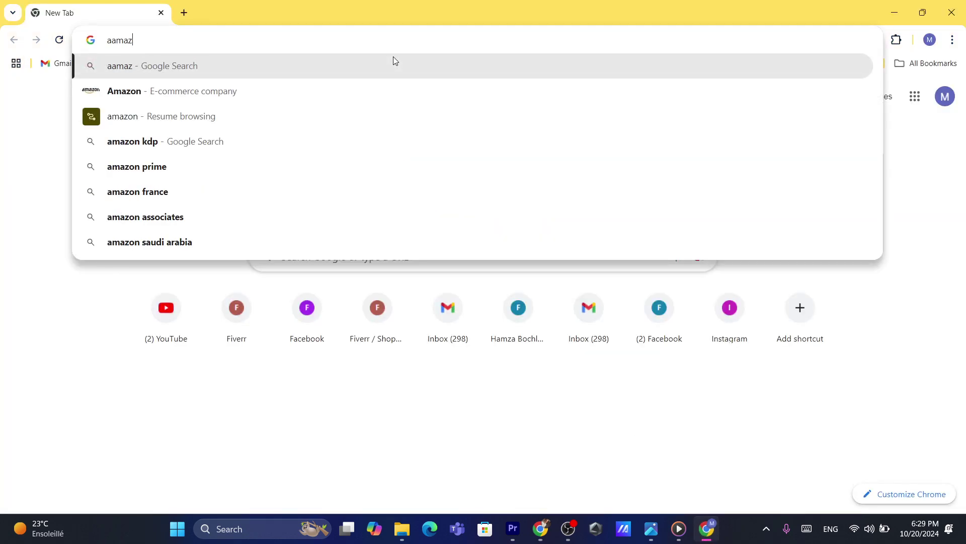
text(amazon)
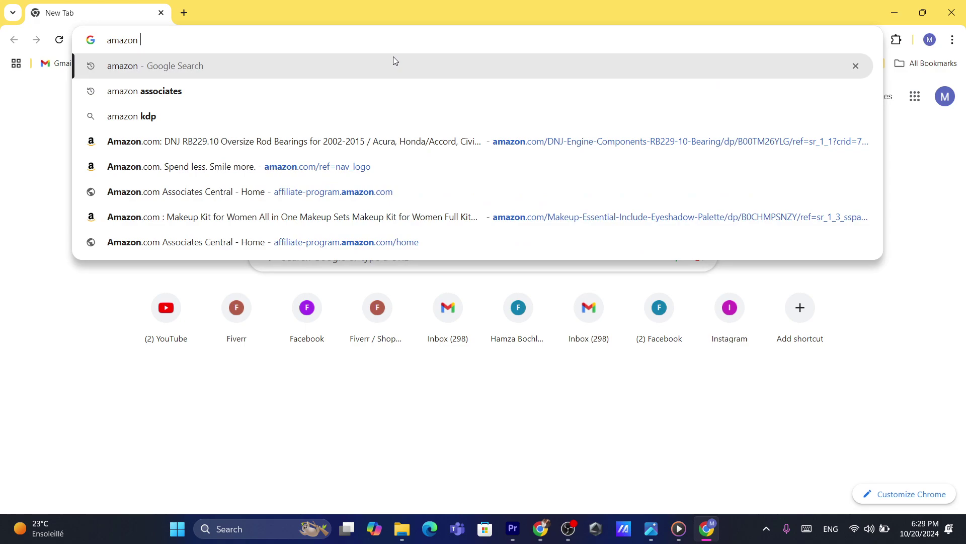
click(276, 85)
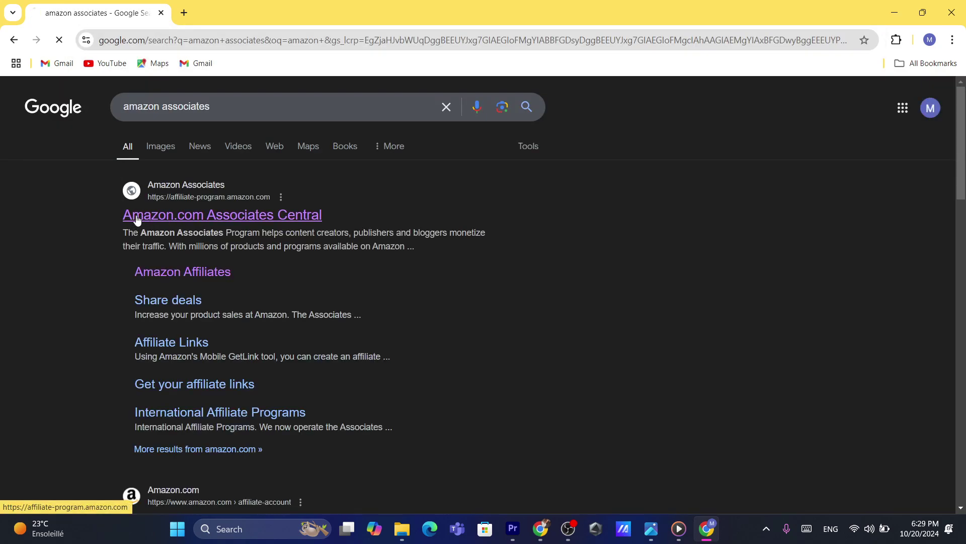
click(391, 35)
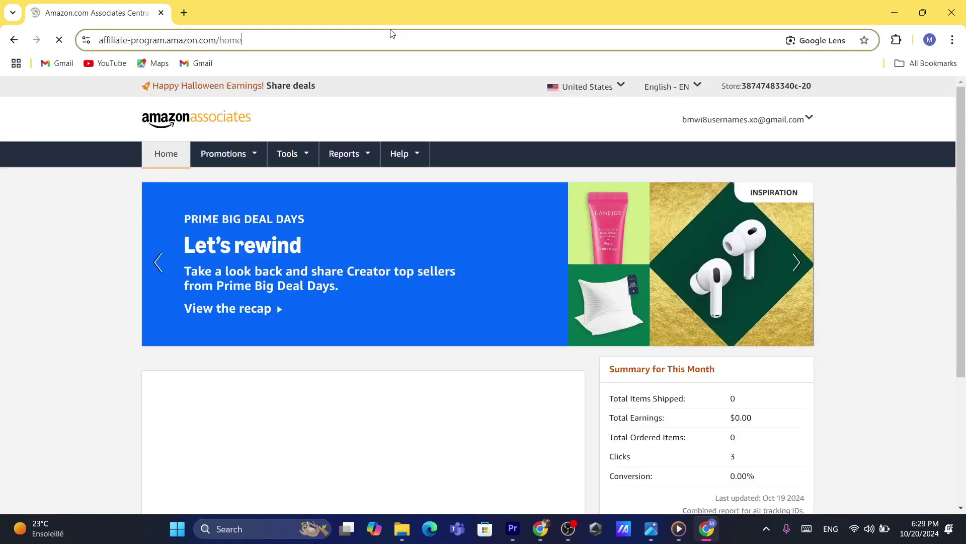
text(s)
click(11, 332)
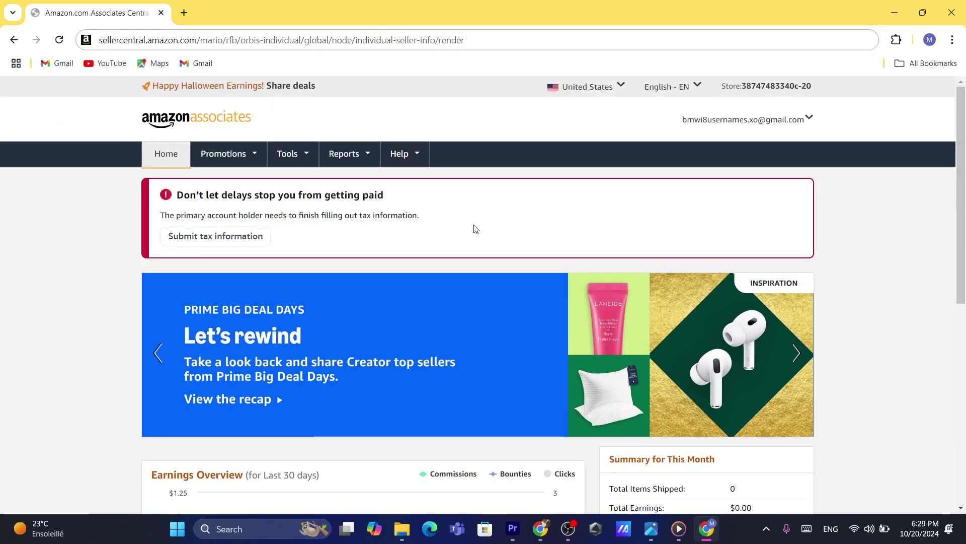
Review the tax information notice and this month's summary on the Amazon Associates home page
triple_click(401, 220)
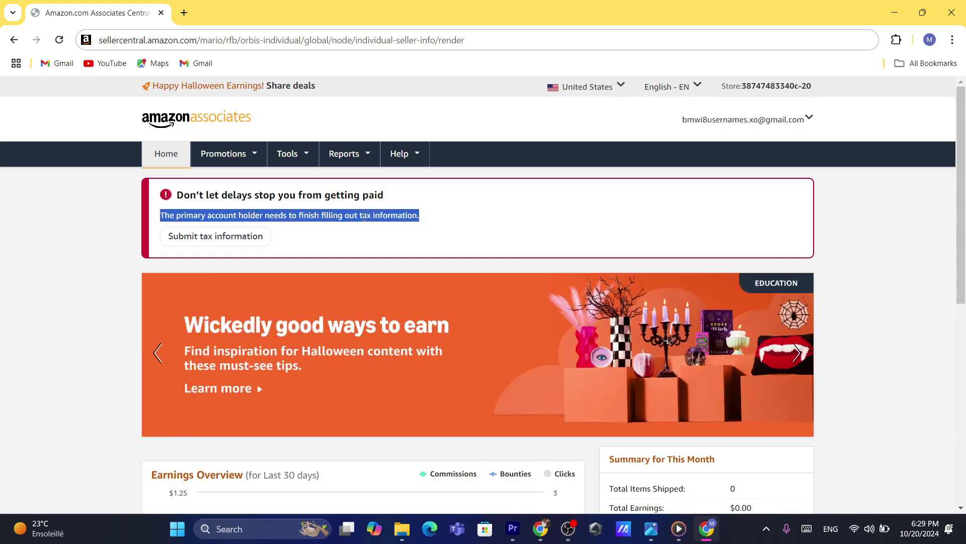
click(465, 211)
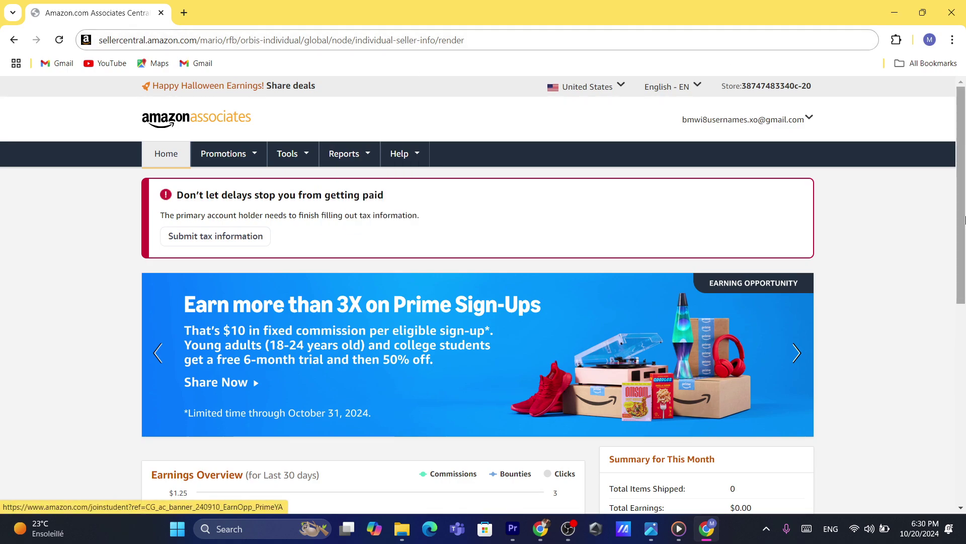
scroll(484, 392, down, 1)
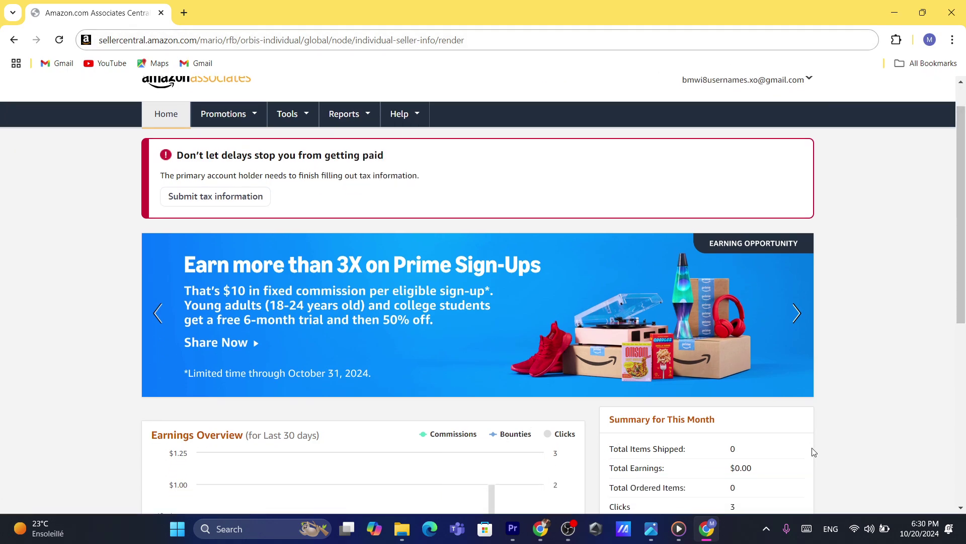
double_click(744, 465)
triple_click(261, 174)
click(590, 174)
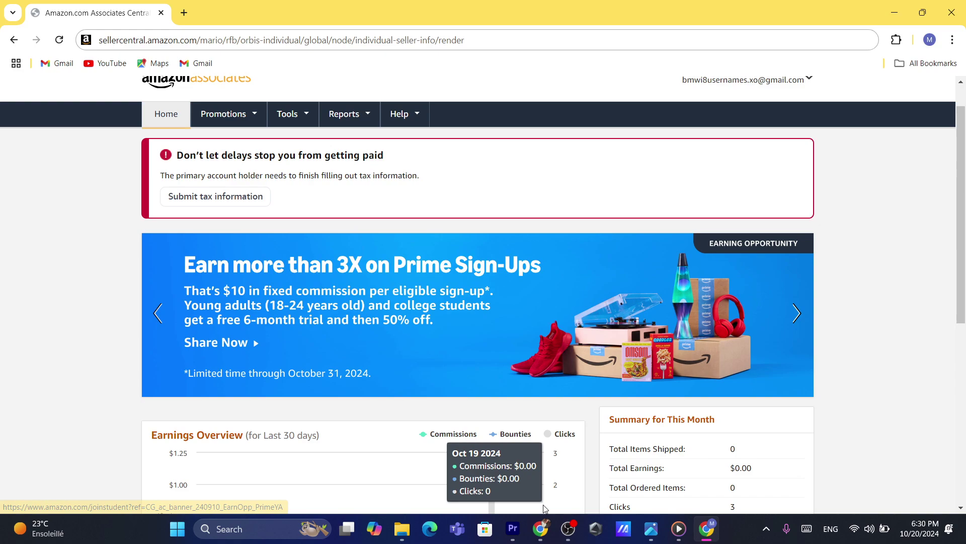
Check the Import new product section of Amazon Importer in the Shopify window, and return to the Amazon Associates window
click(540, 529)
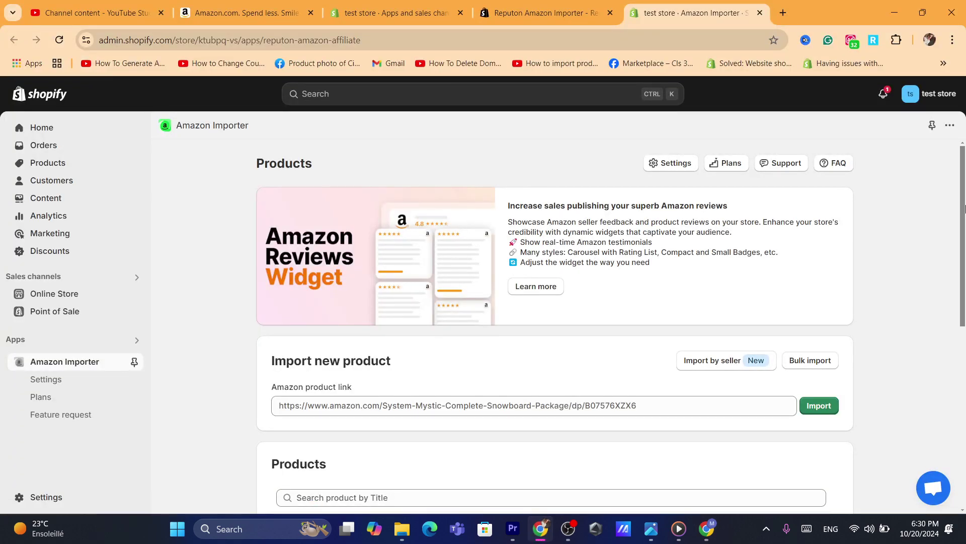
scroll(487, 254, down, 2)
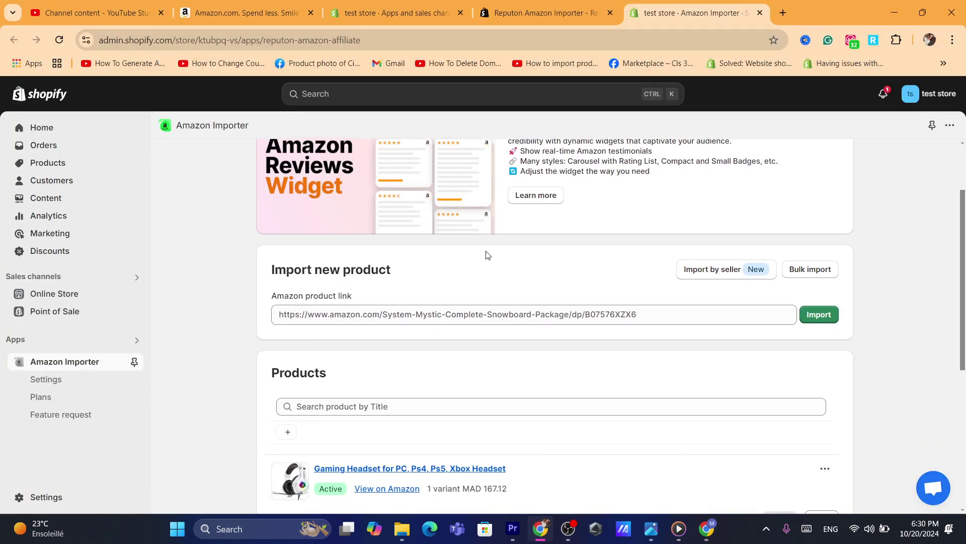
triple_click(363, 272)
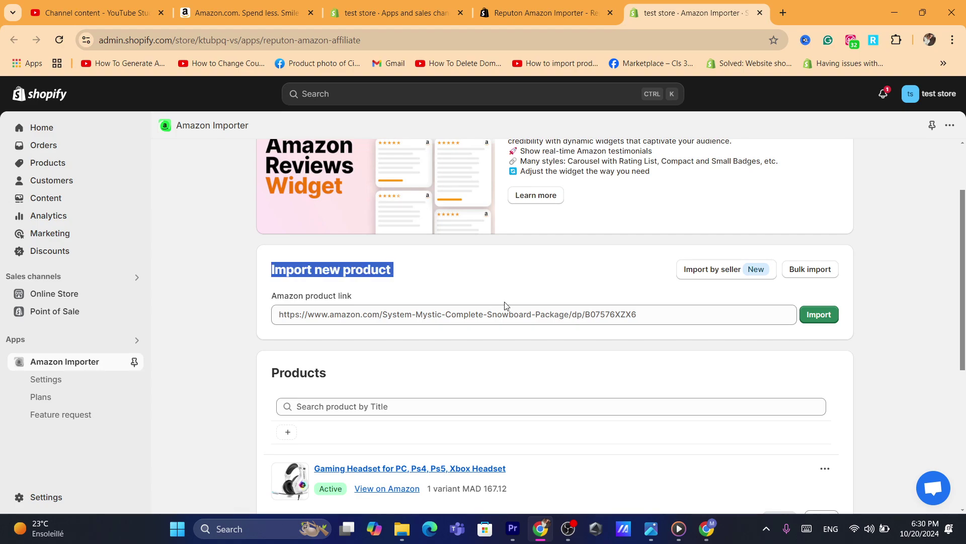
click(499, 291)
click(706, 529)
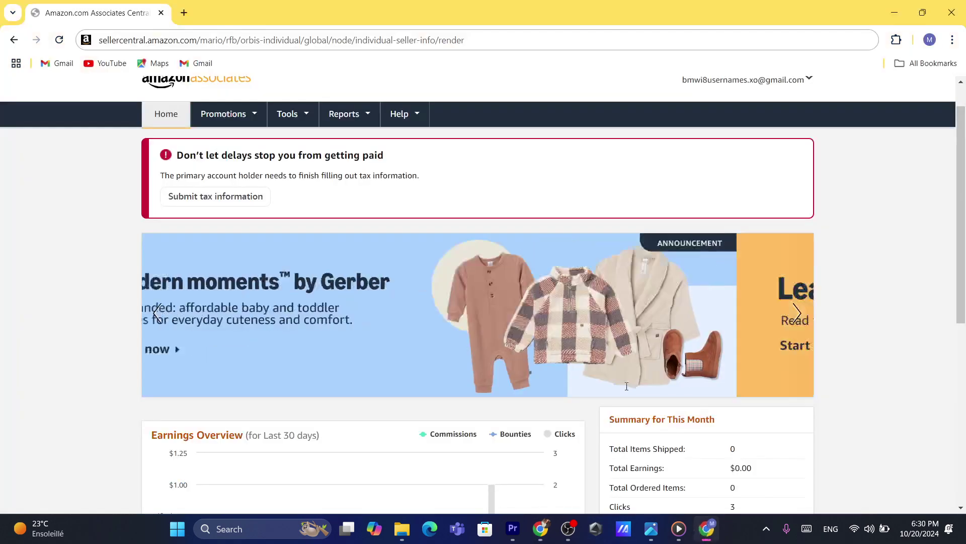
Search Google for amazon in a new browser tab and open the Amazon.com official site
click(182, 10)
text(ama)
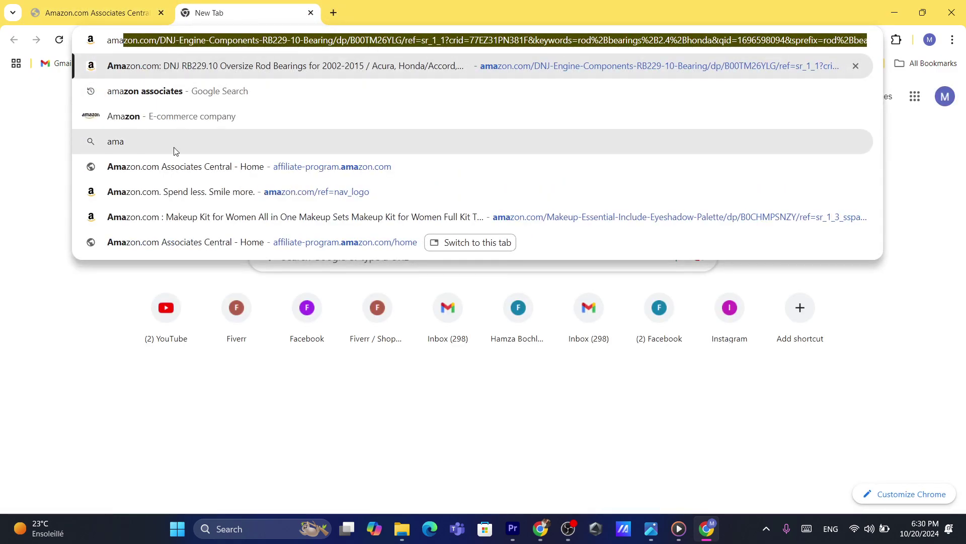
text(zon)
click(158, 128)
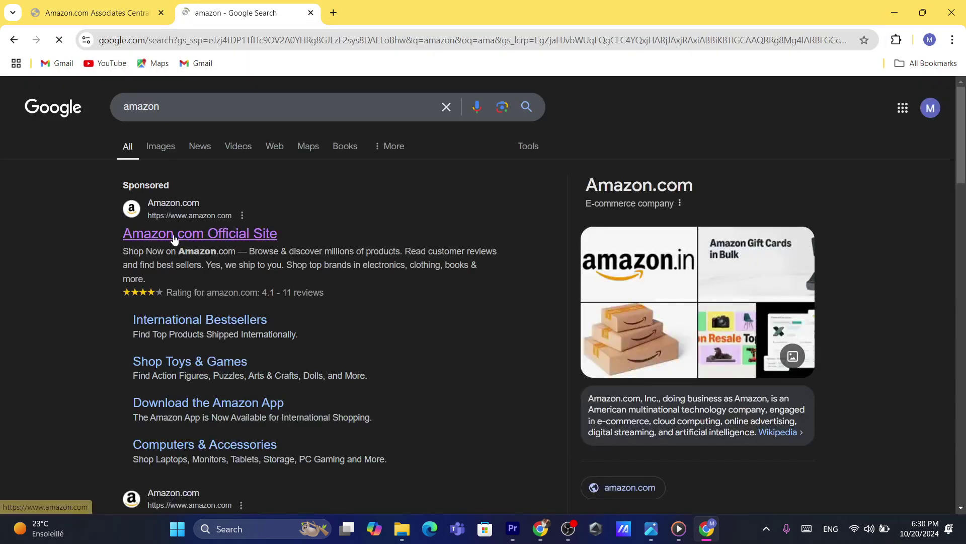
click(204, 234)
click(411, 36)
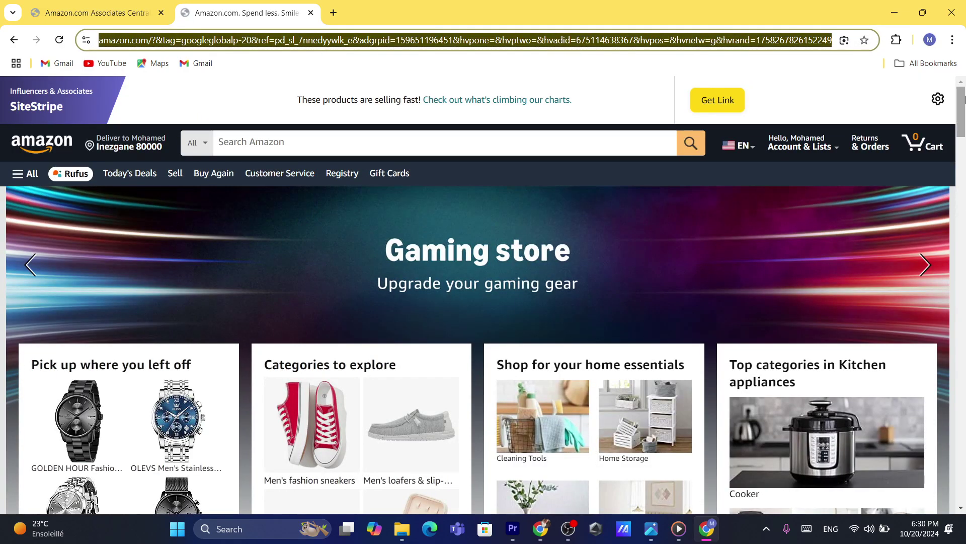
Open the light blue PINDUR automatic watch from the new arrivals on the Amazon home page and copy its product link
drag(964, 100, 964, 289)
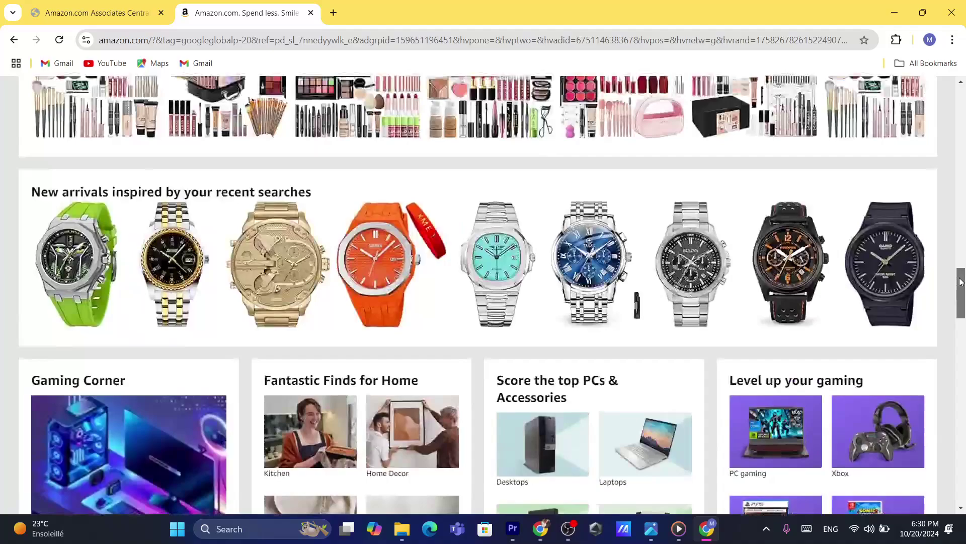
click(479, 254)
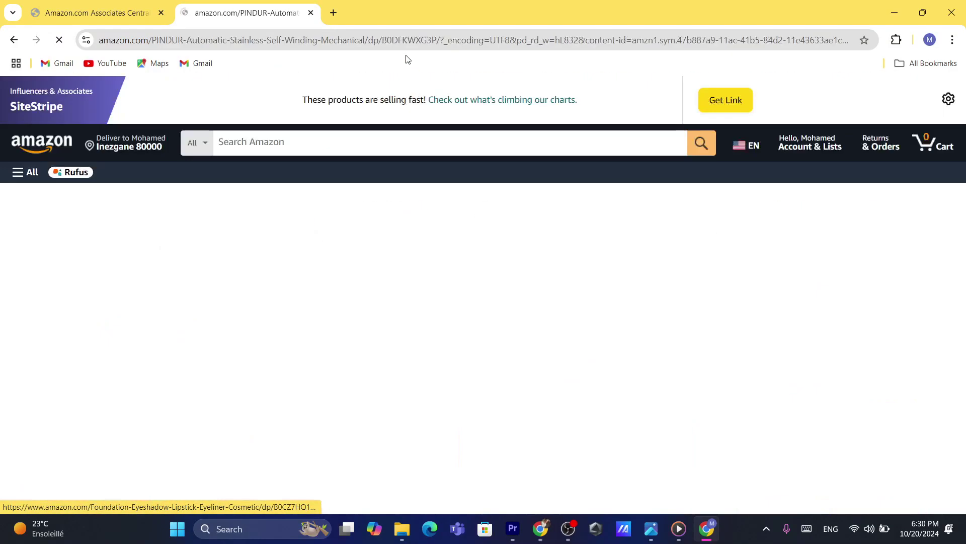
click(381, 39)
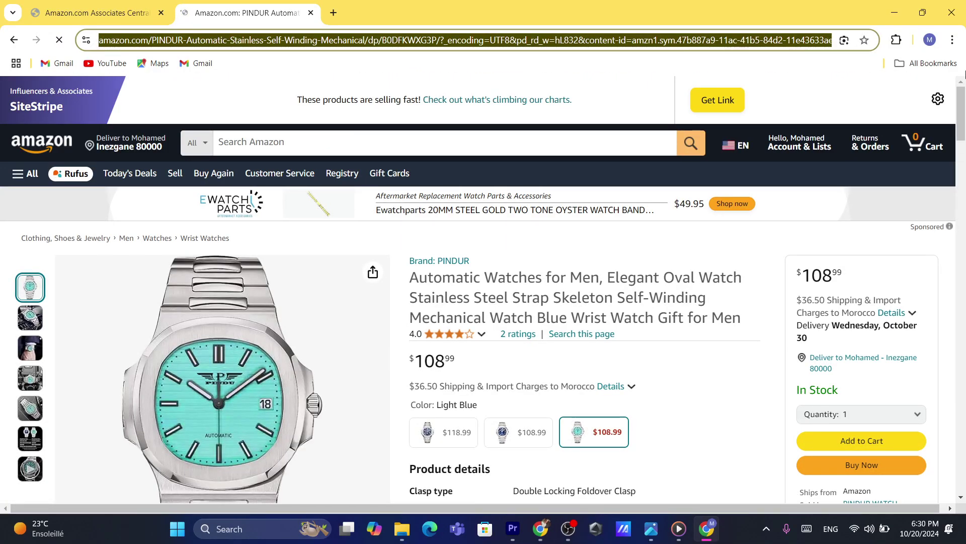
click(544, 282)
scroll(528, 187, down, 4)
click(345, 40)
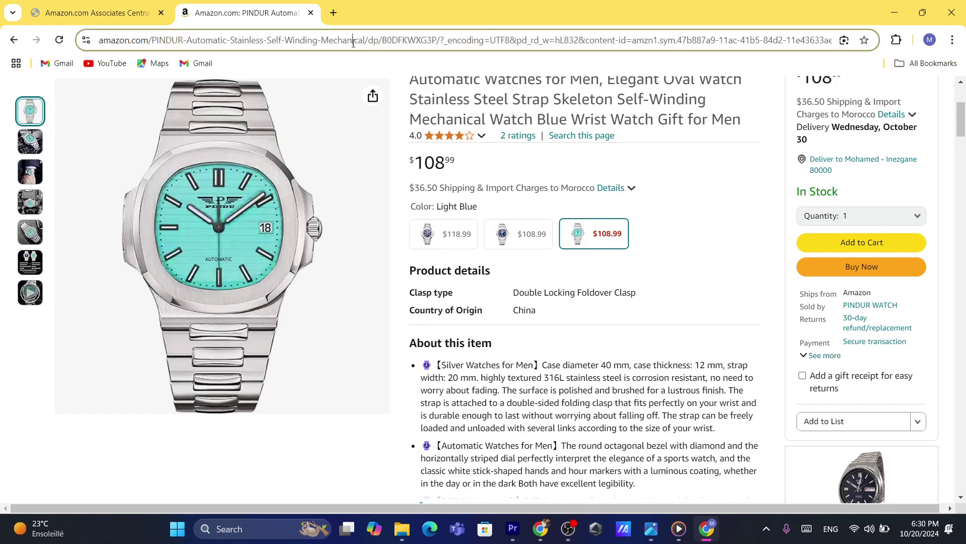
right_click(268, 36)
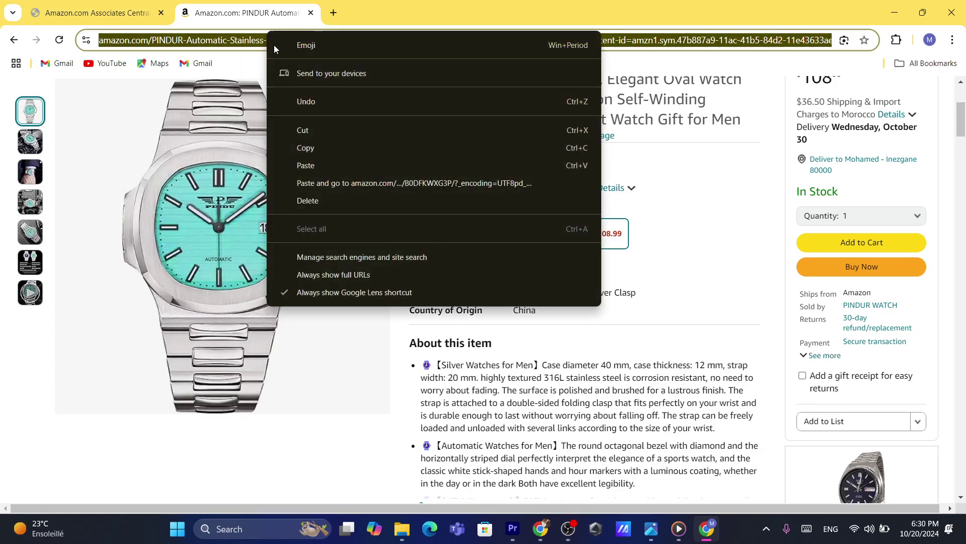
click(317, 144)
Switch to the Shopify window, import the watch into Amazon Importer using the copied Amazon product link, and add the previewed product
mouse_move(534, 531)
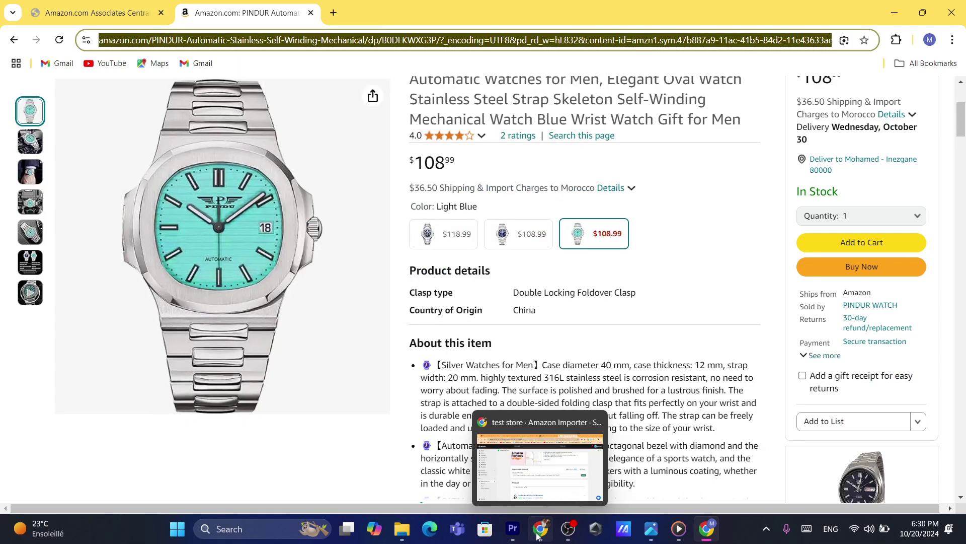
click(533, 468)
click(381, 313)
key(ctrl+v)
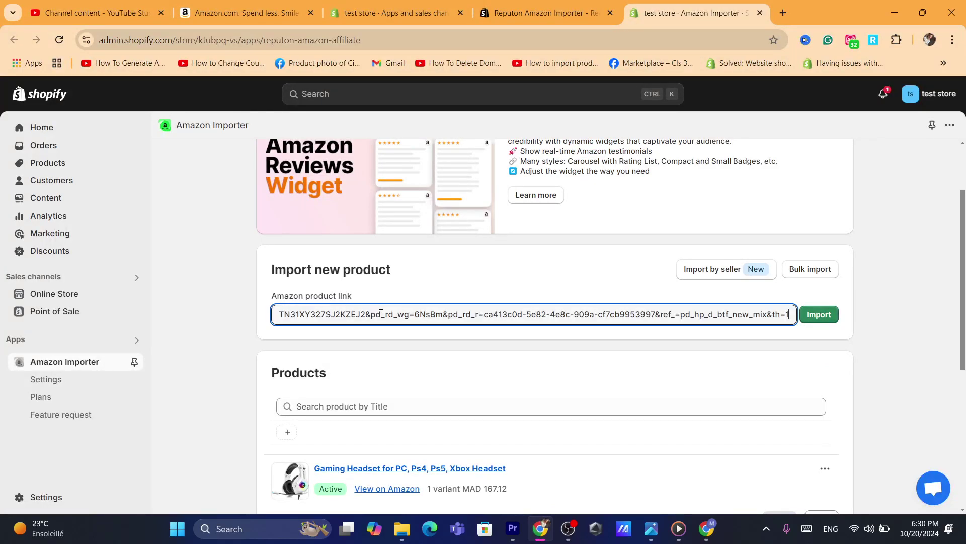
click(821, 314)
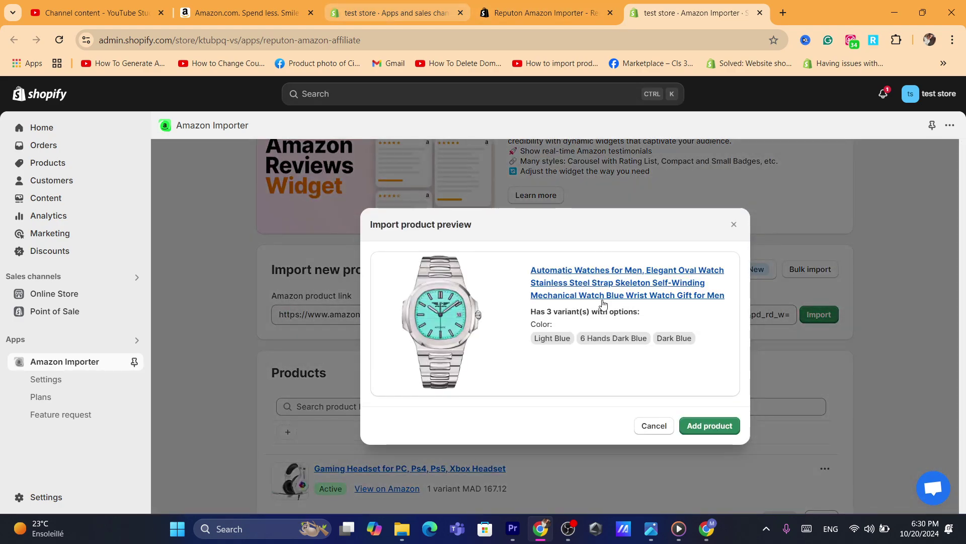
click(716, 427)
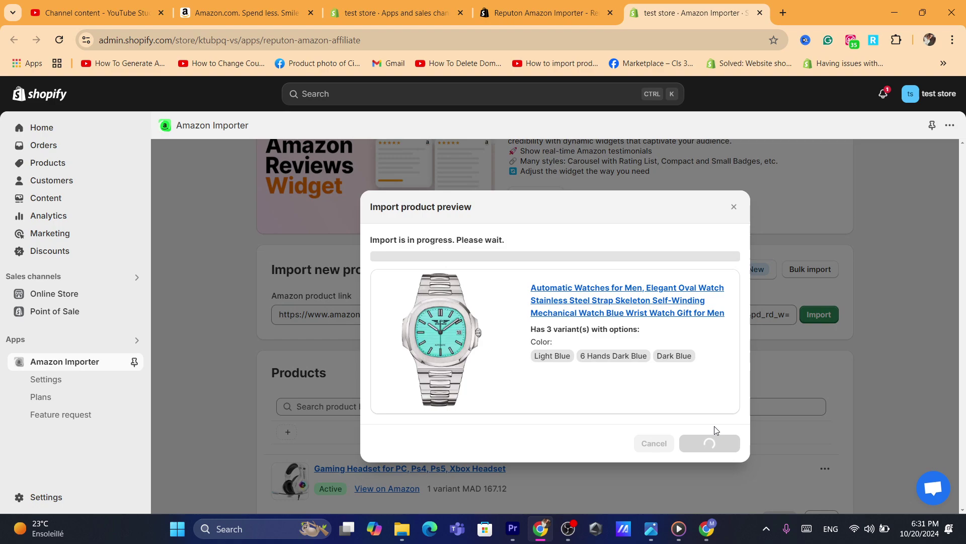
Show the test store's product list in the Shopify admin and view the imported automatic watch on the online store
click(379, 11)
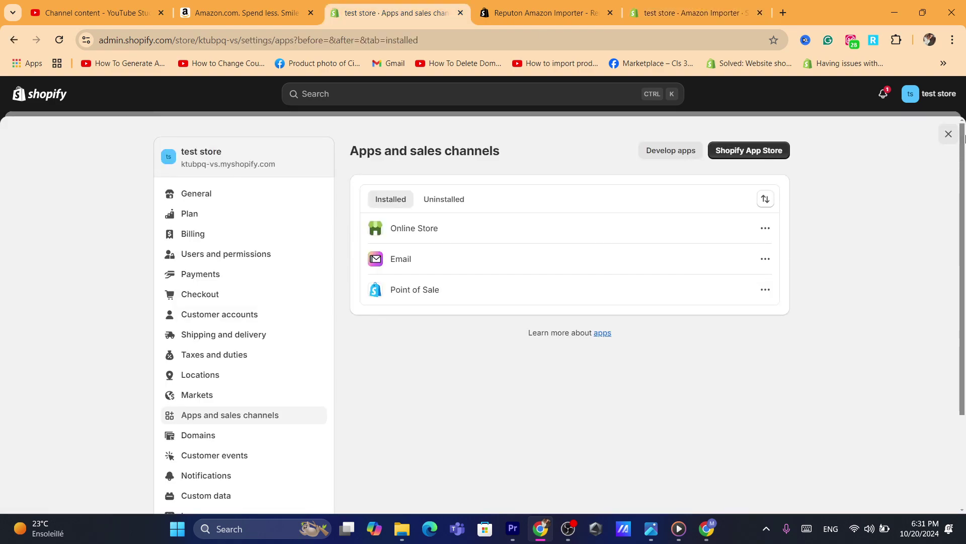
click(949, 133)
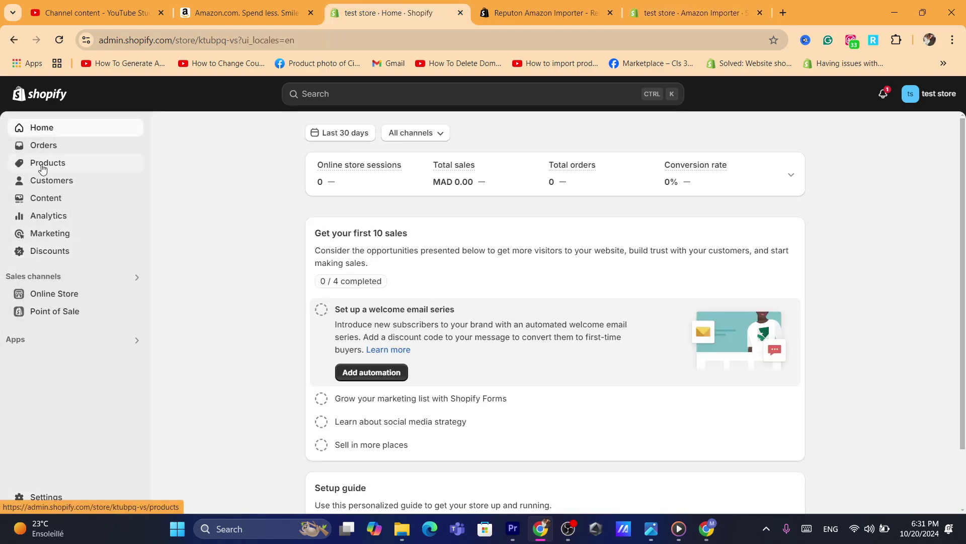
click(43, 170)
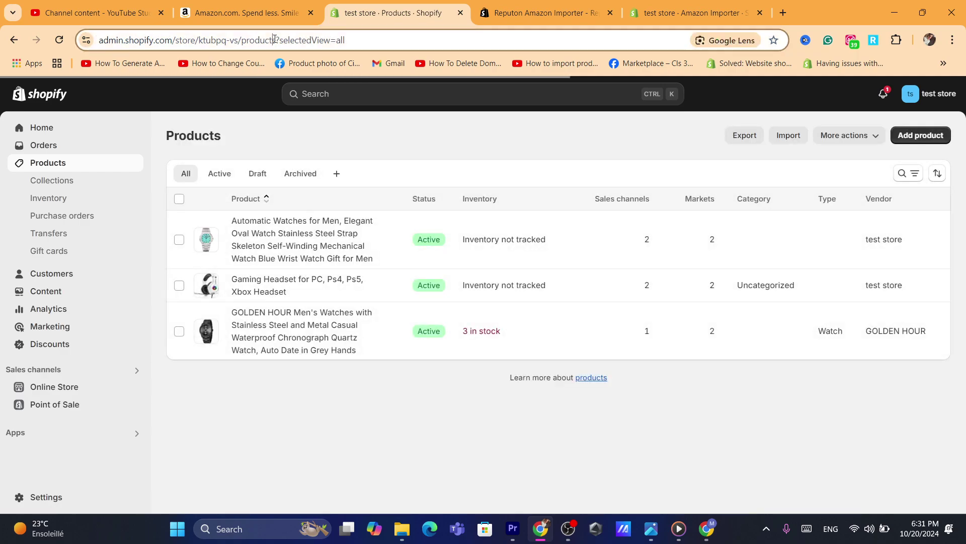
click(274, 39)
text(www.instagram.com/direct/inbox/)
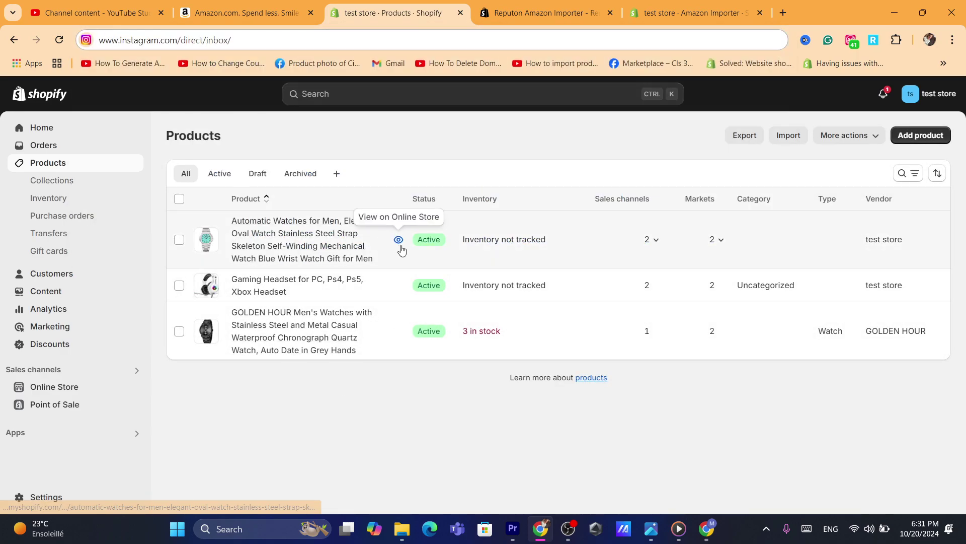
click(399, 244)
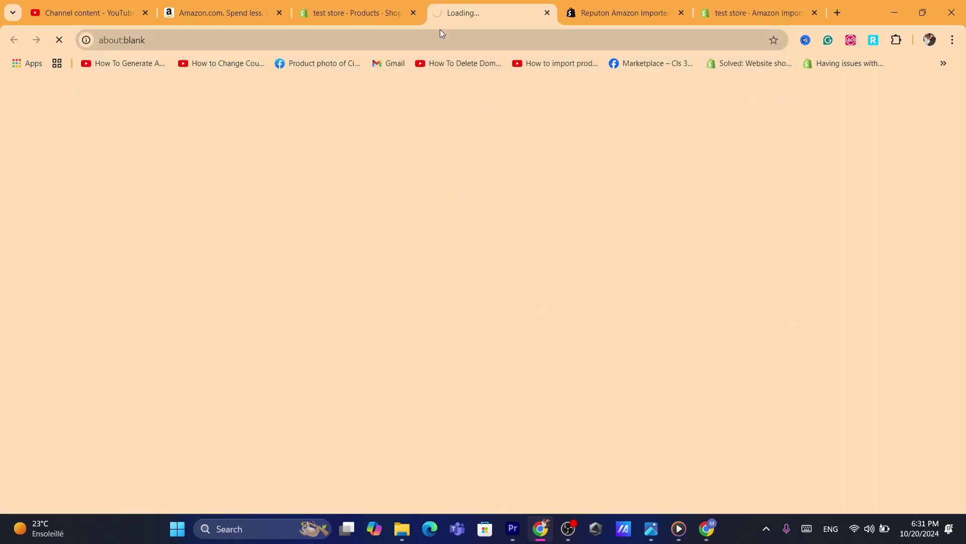
Examine the imported watch's title, price, color options and purchase buttons on the storefront, and compare them with the Amazon listing
scroll(965, 212, down, 2)
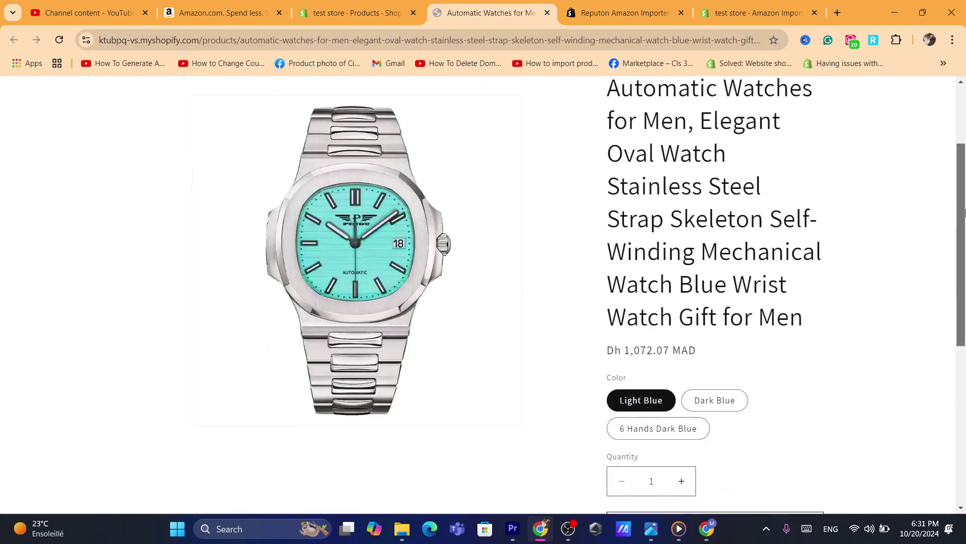
scroll(965, 212, down, 6)
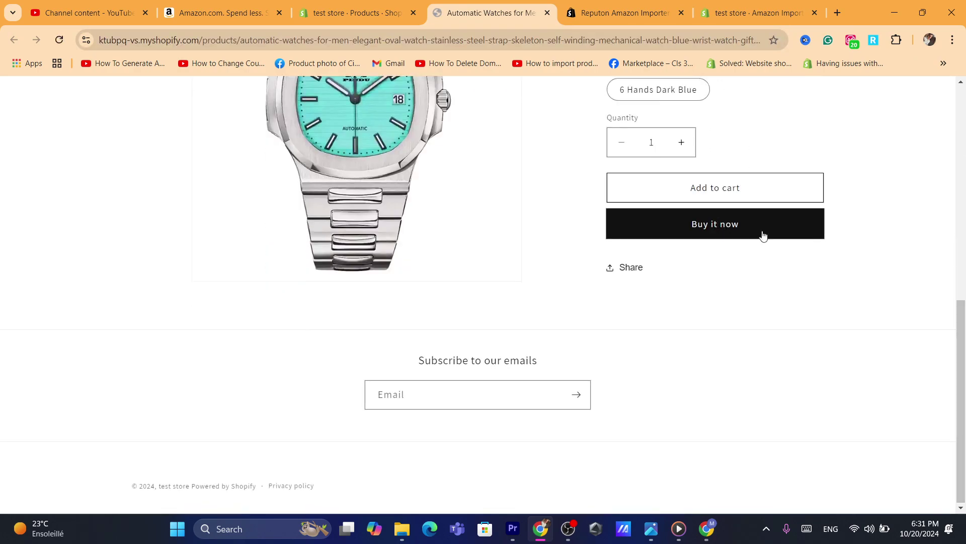
scroll(763, 235, up, 2)
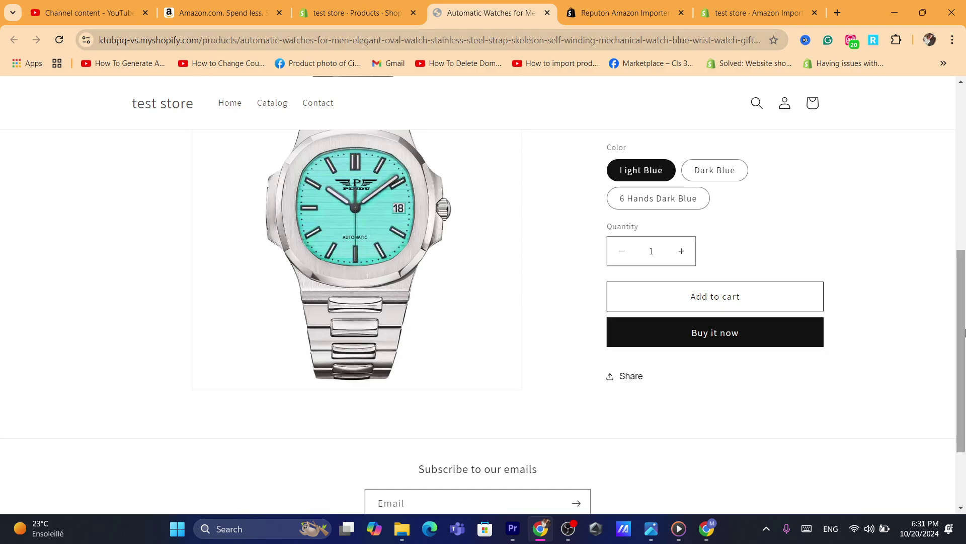
scroll(922, 209, up, 5)
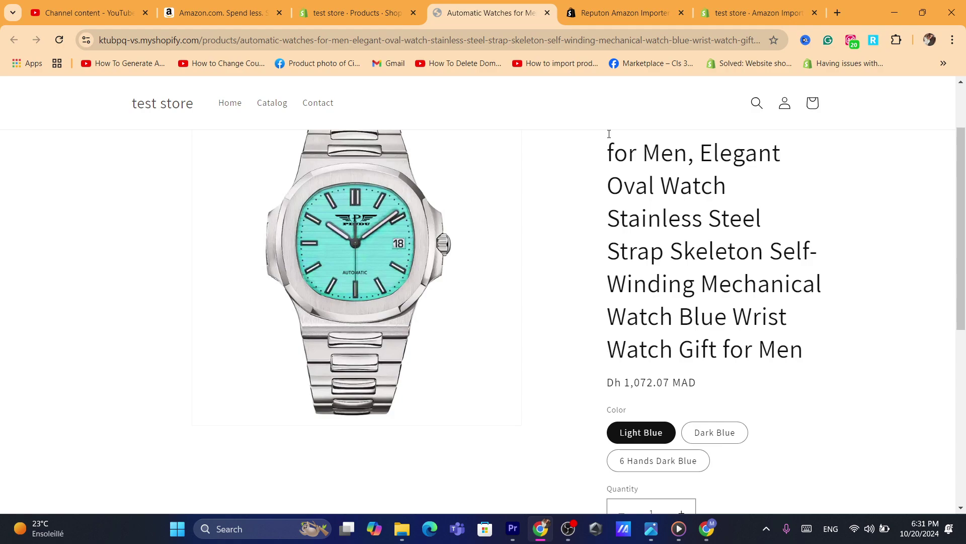
drag(607, 144, 758, 301)
click(802, 346)
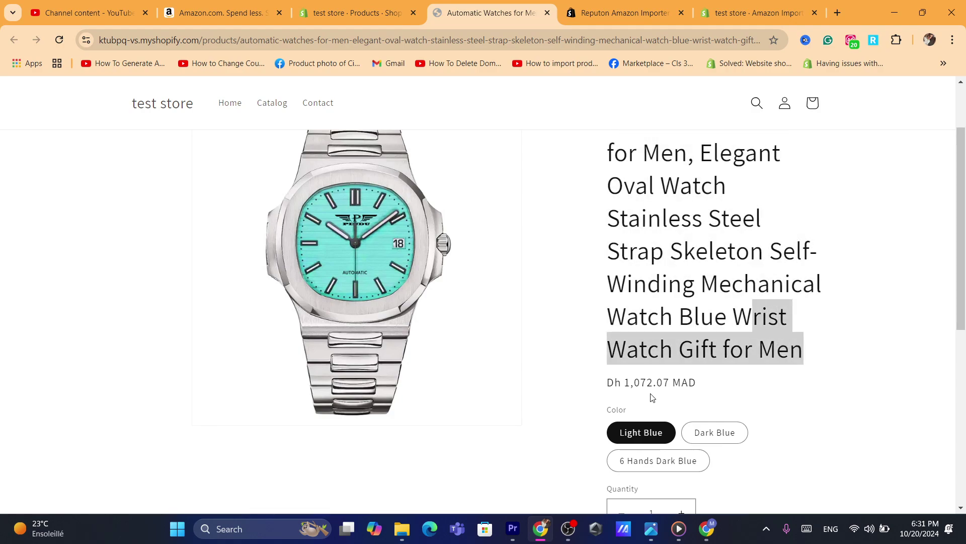
click(707, 528)
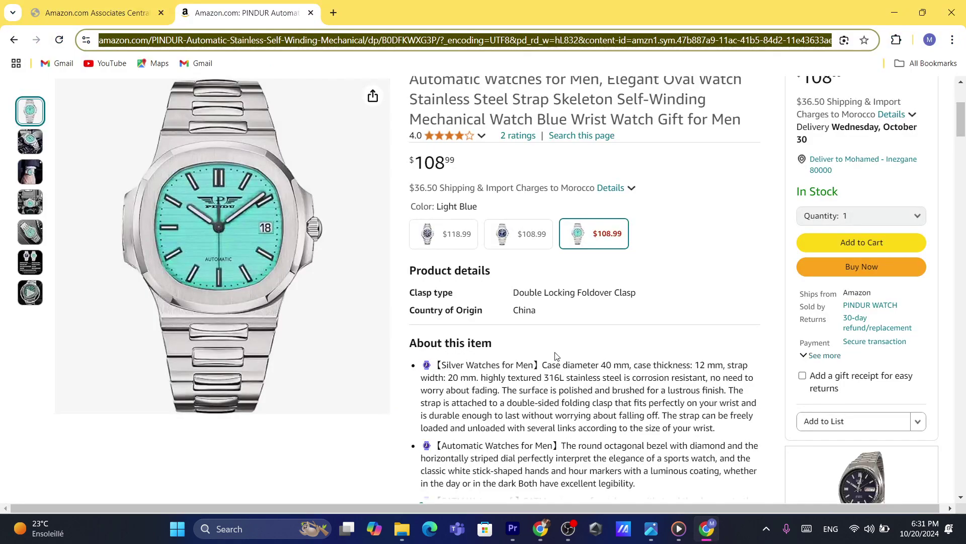
click(541, 529)
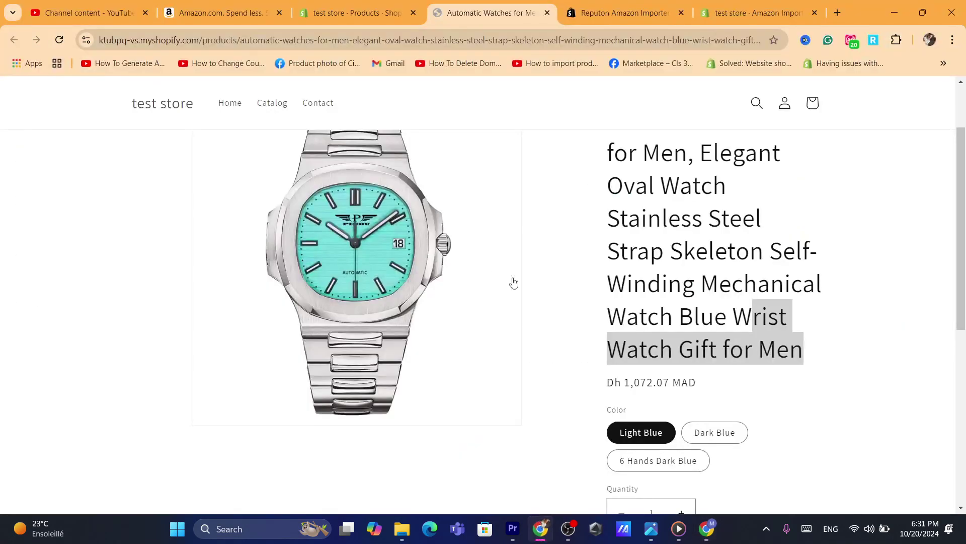
Return to the Amazon Importer page and dismiss its review request
click(365, 4)
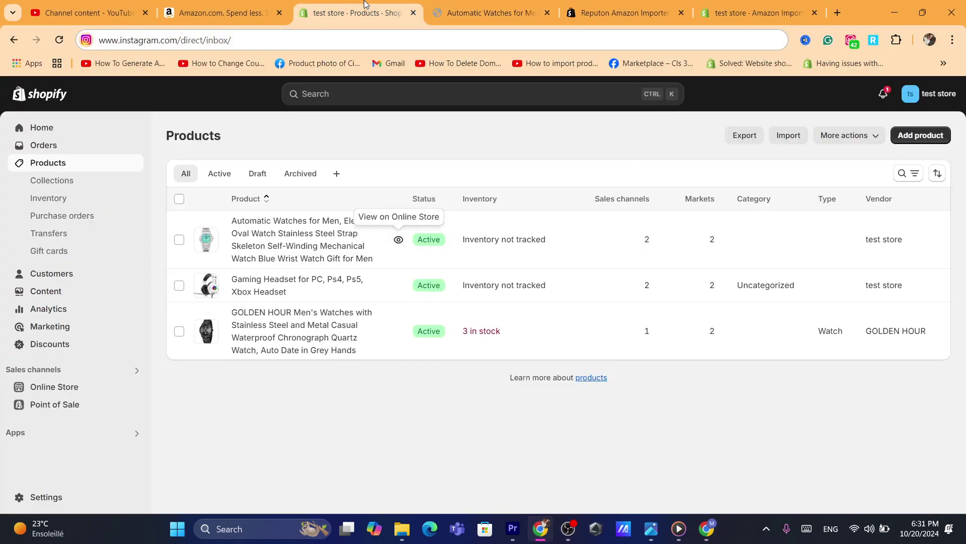
click(647, 5)
click(754, 4)
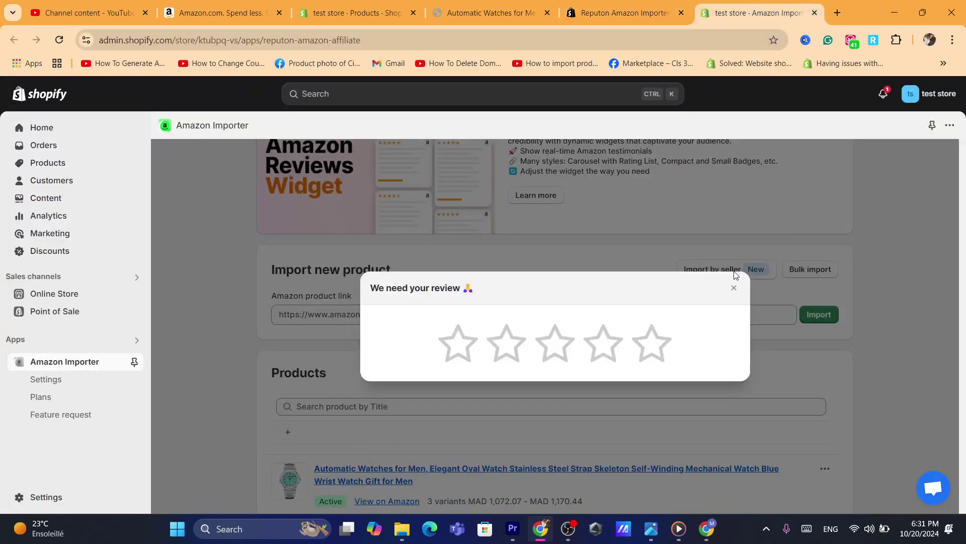
click(734, 287)
drag(964, 256, 964, 185)
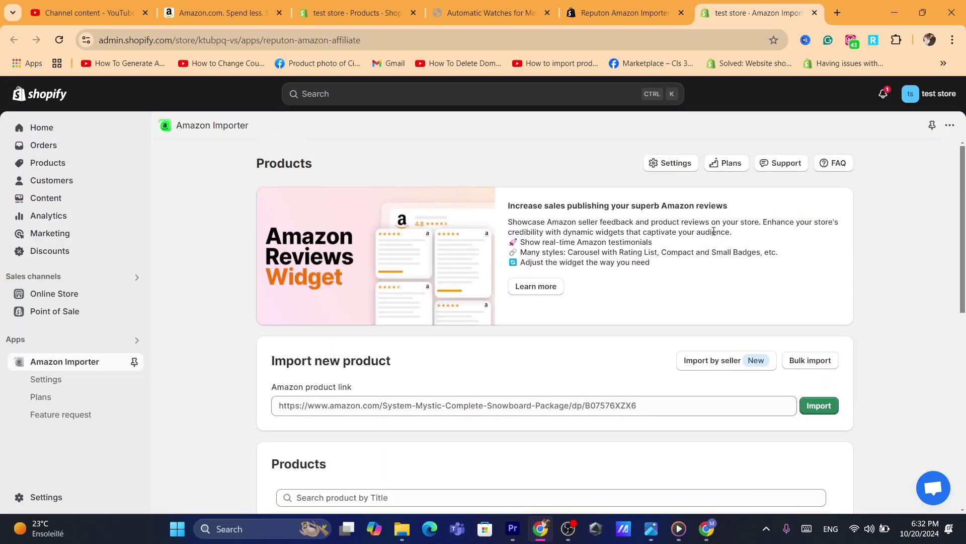
Open the Amazon Importer settings and place the cursor in the Amazon Affiliate ID field
click(662, 164)
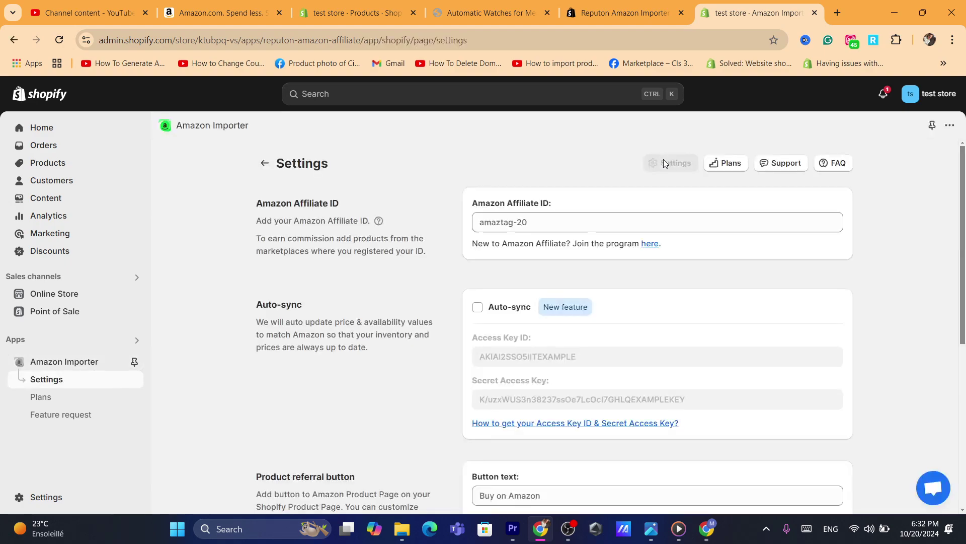
click(493, 228)
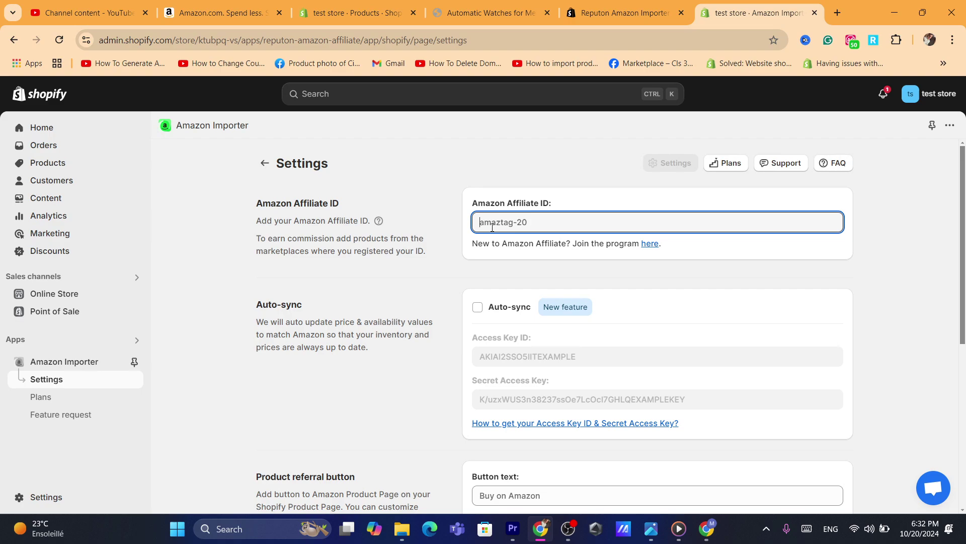
drag(469, 201, 561, 202)
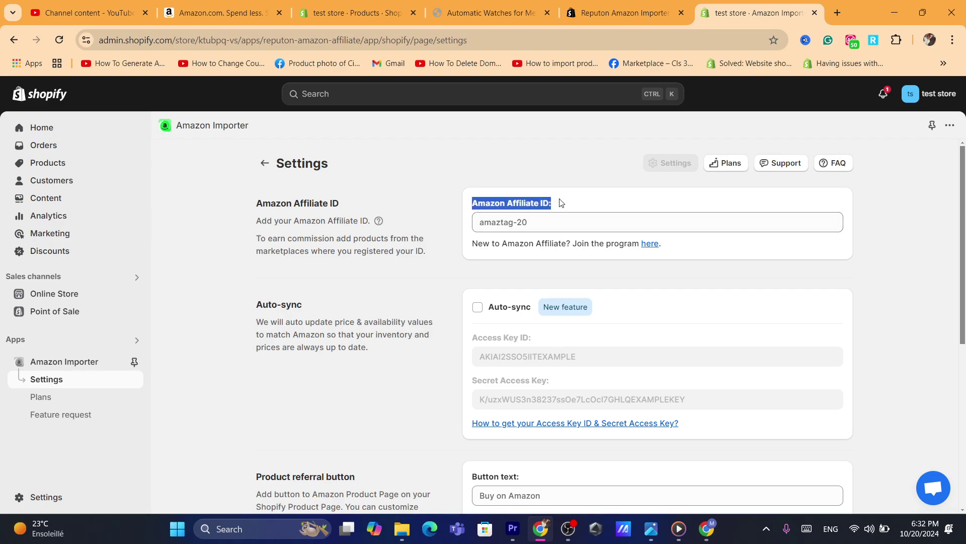
click(524, 226)
Switch to the Amazon Associates window and copy the store ID from the Associates Central home page
key(alt+Tab)
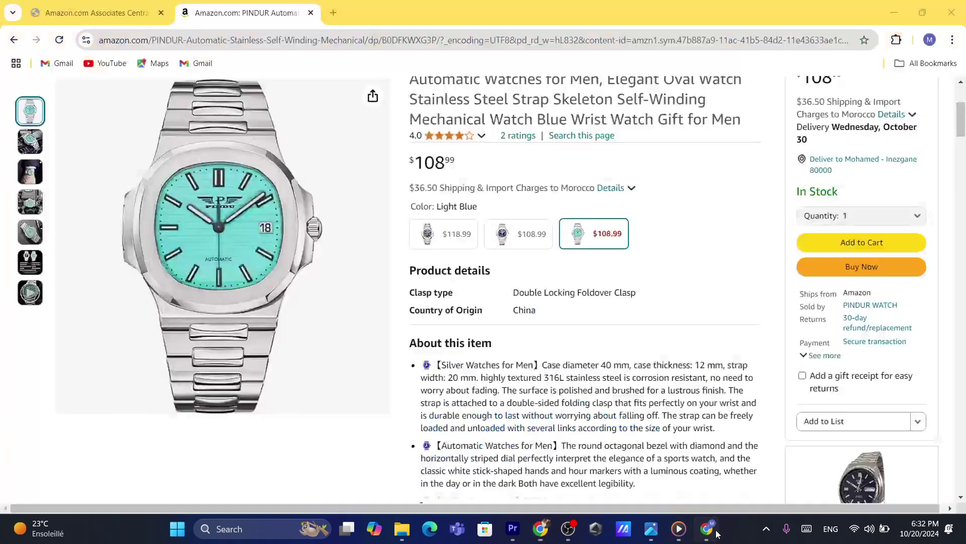
click(80, 6)
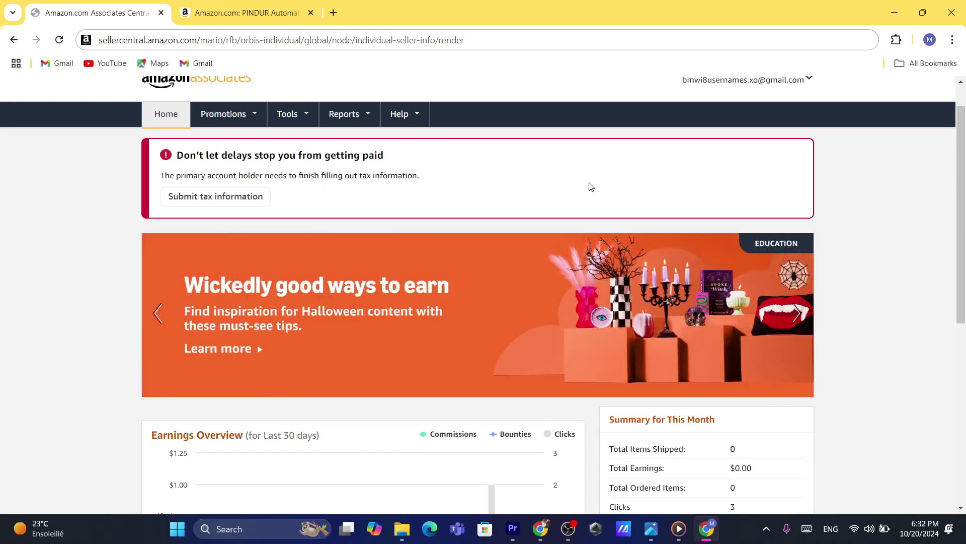
scroll(755, 133, up, 1)
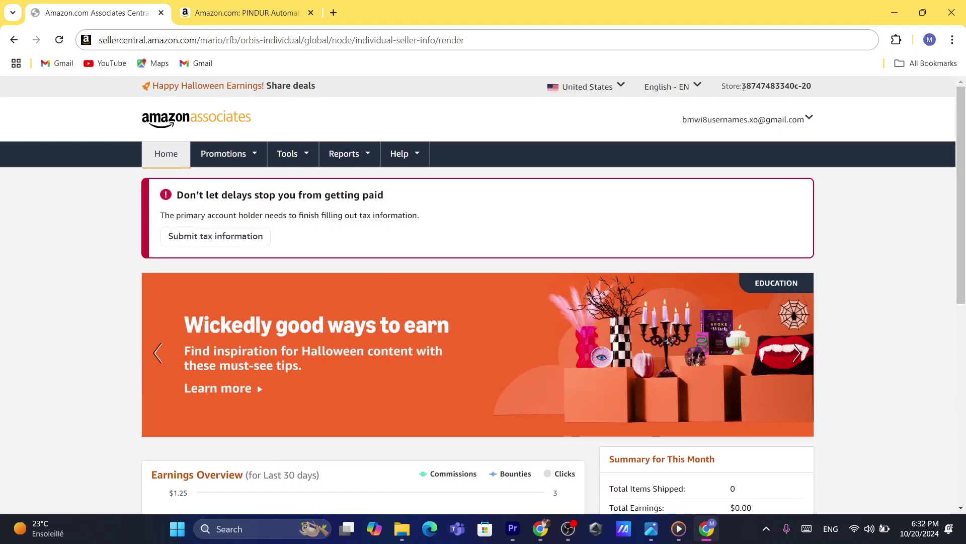
mouse_move(743, 89)
mouse_down()
mouse_move(827, 88)
mouse_move(746, 86)
mouse_up()
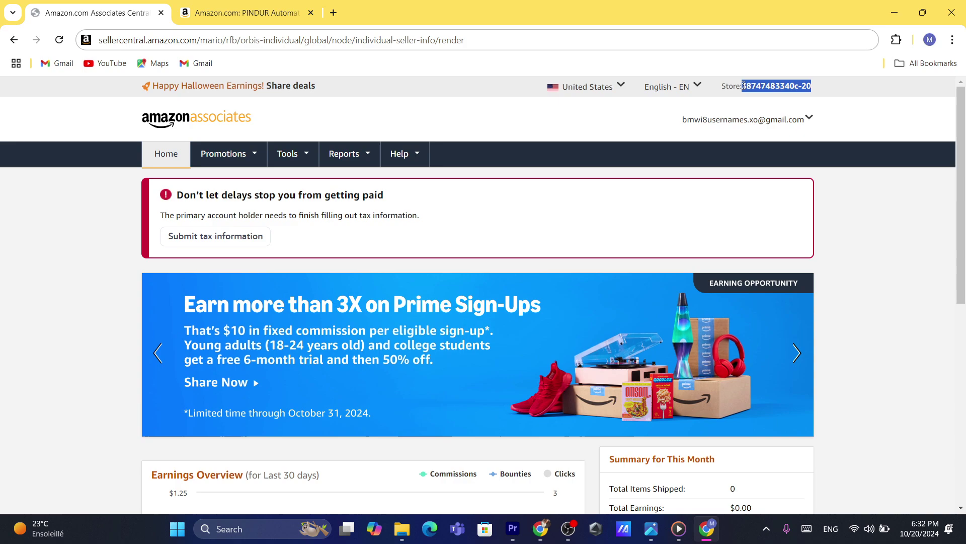
right_click(771, 82)
click(789, 98)
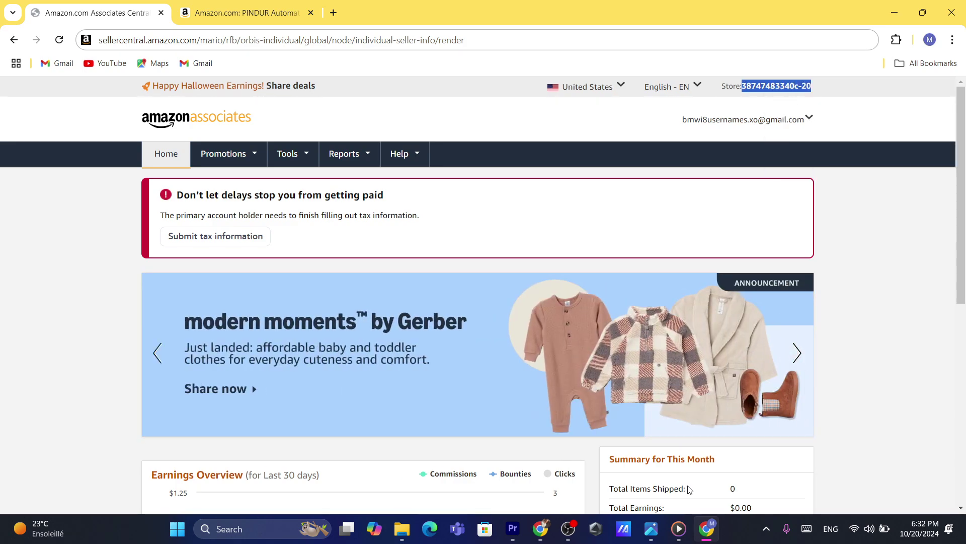
Return to the Shopify window and upgrade Amazon Importer to the Lite plan at $4.99/month for Amazon affiliate links, approving the subscription charge
click(540, 529)
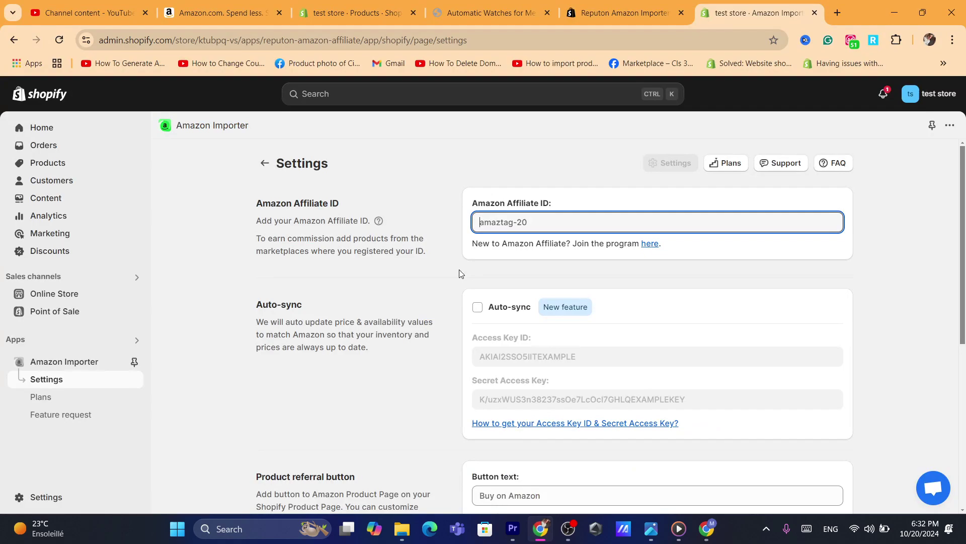
click(511, 215)
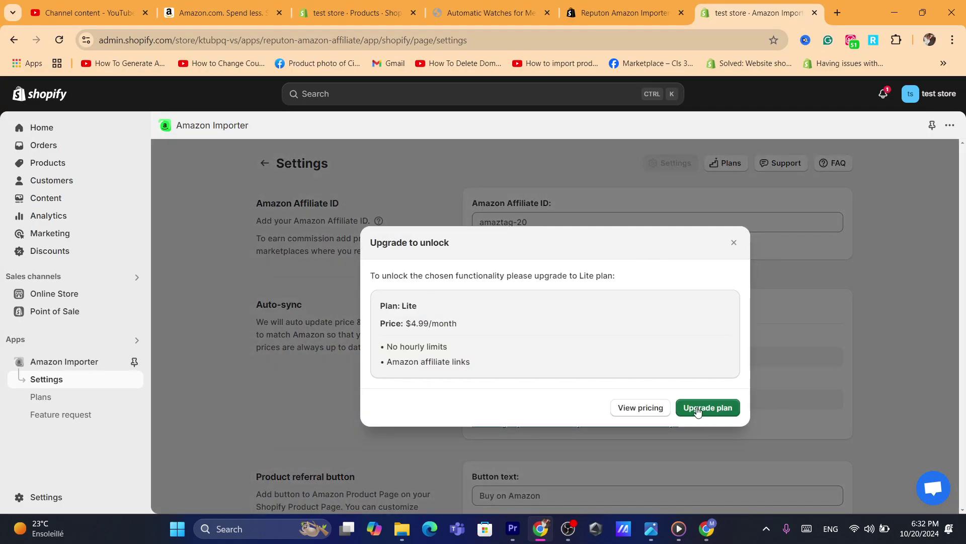
drag(379, 325, 464, 319)
click(455, 324)
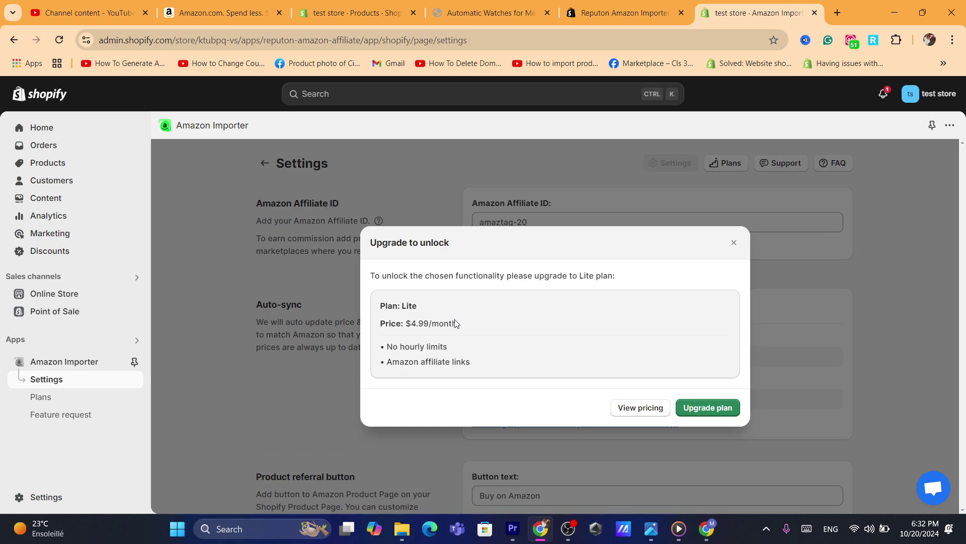
double_click(419, 323)
double_click(458, 325)
double_click(427, 323)
click(524, 329)
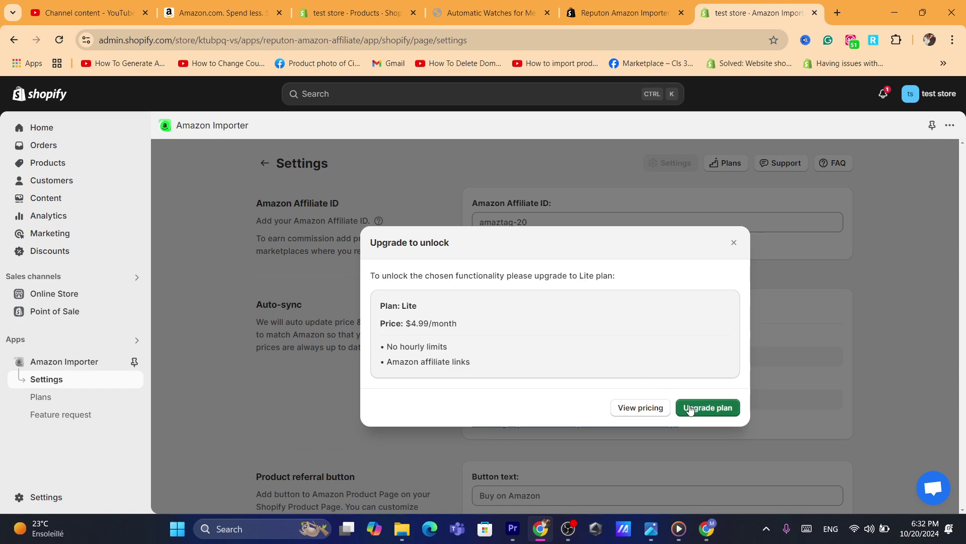
click(693, 406)
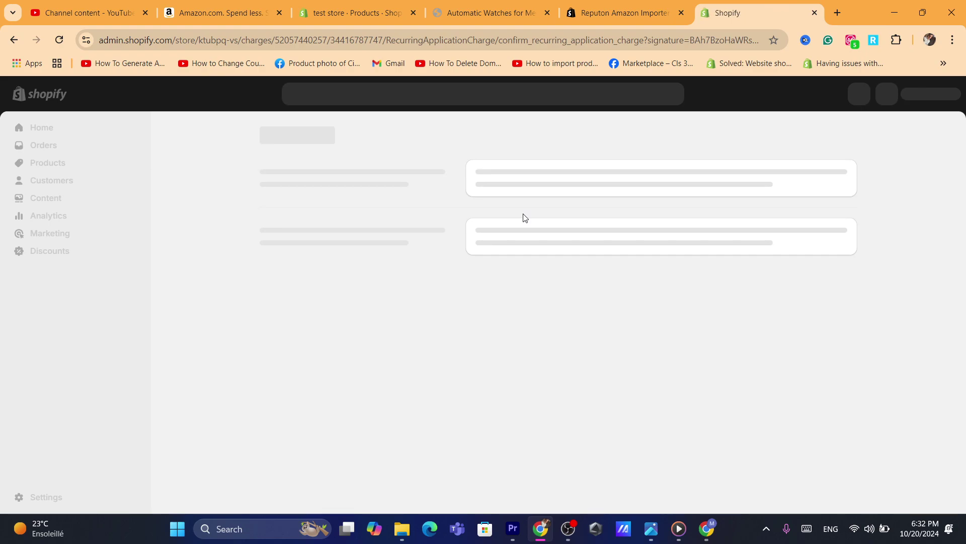
click(758, 291)
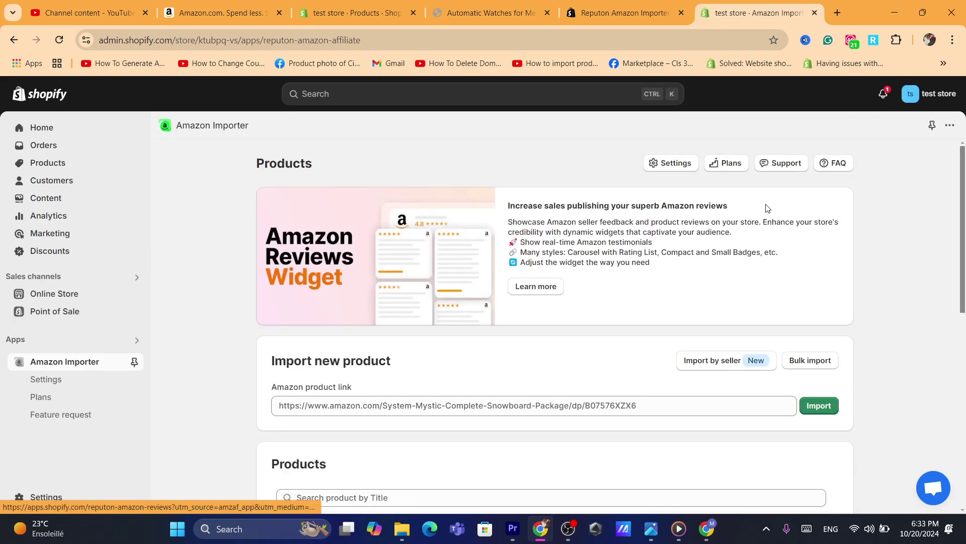
Open the Amazon Importer settings, paste the copied store ID as the Amazon Affiliate ID, and try to save the change
click(662, 163)
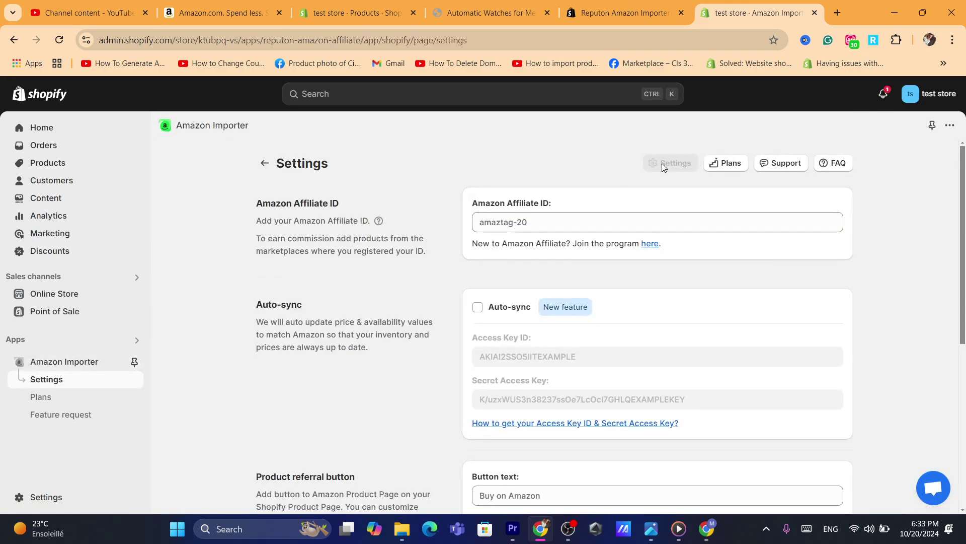
click(546, 220)
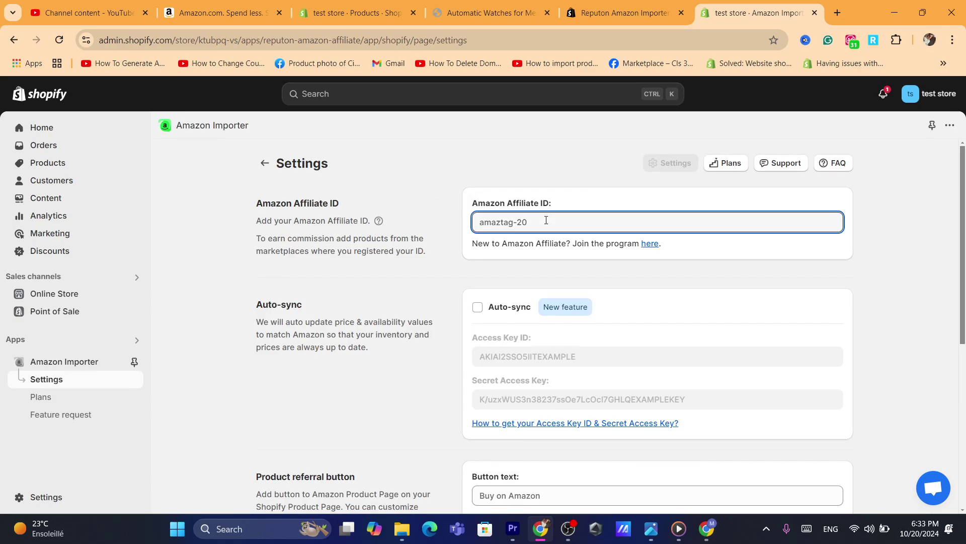
key(ctrl+v)
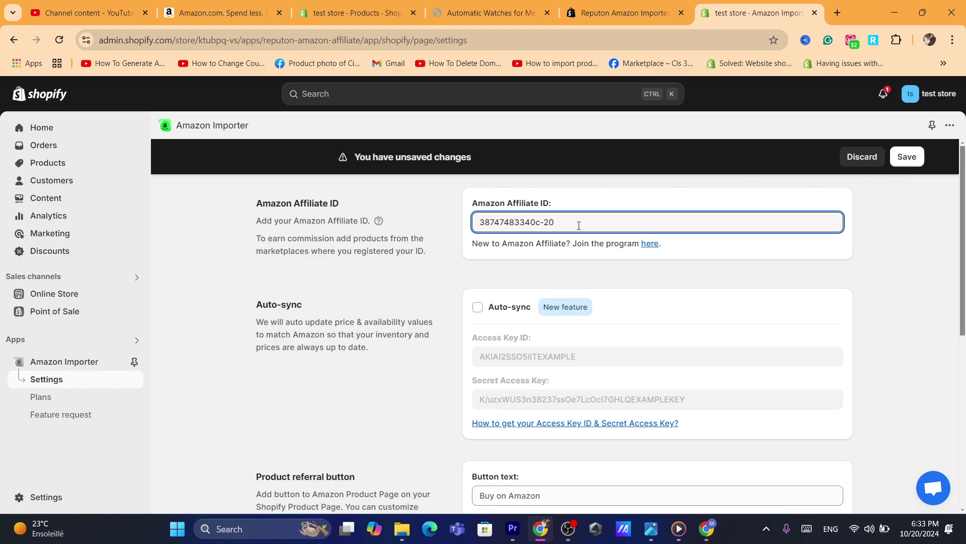
click(706, 528)
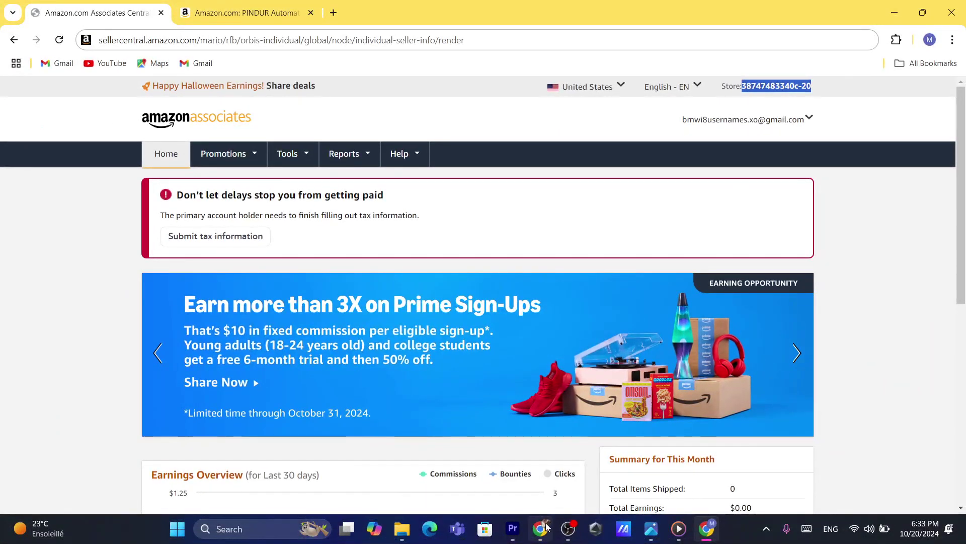
click(540, 528)
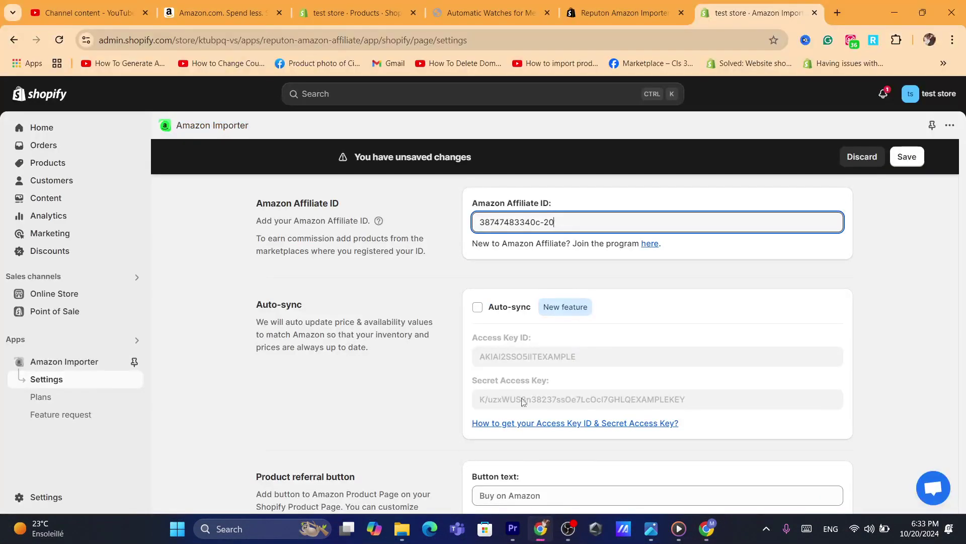
click(912, 162)
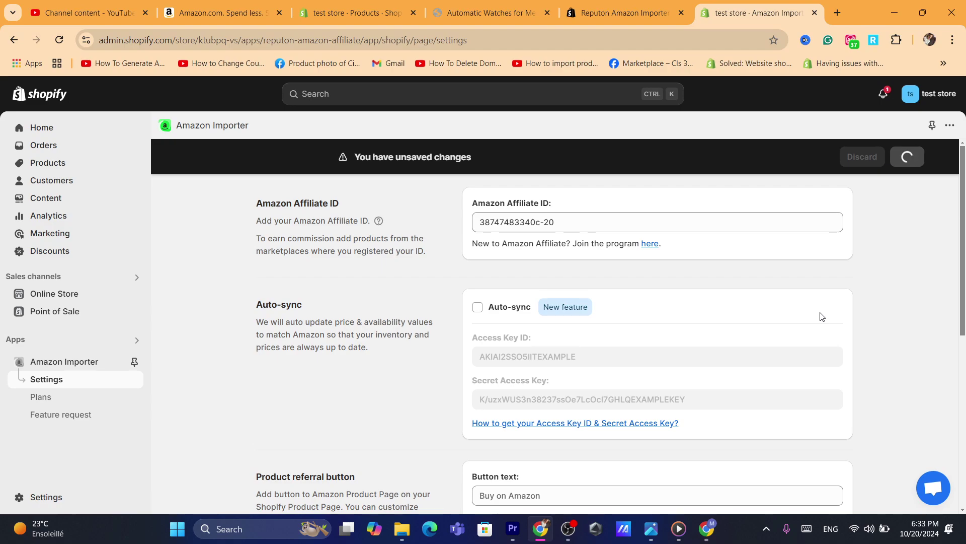
click(546, 39)
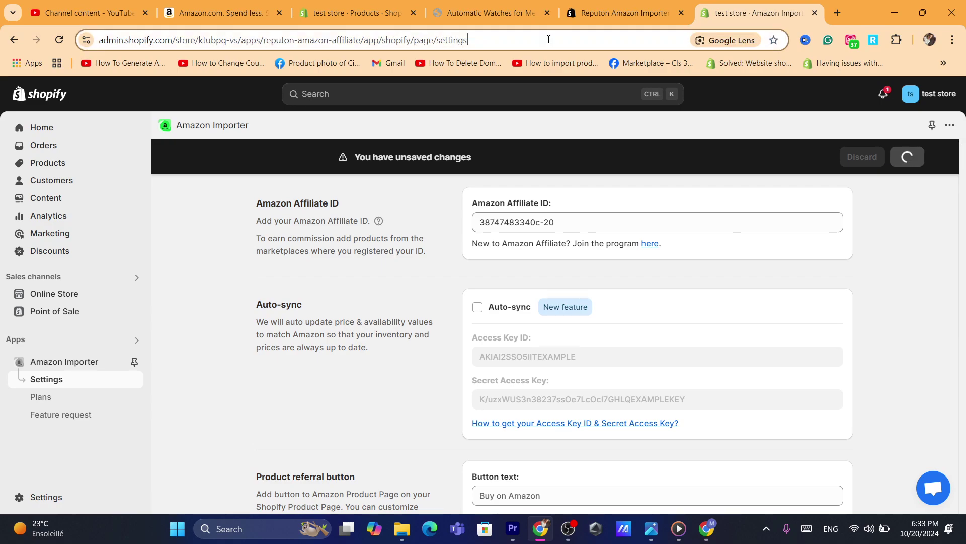
text(s)
click(469, 355)
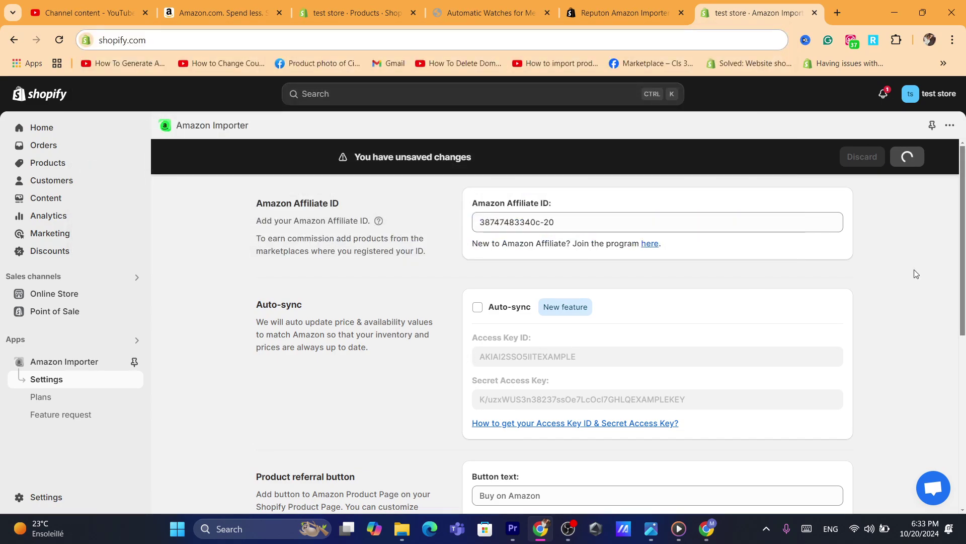
Set the product referral button text to "buy on amazon" and activate the button, checking it on the product page in the theme editor
scroll(965, 257, down, 2)
scroll(965, 257, up, 2)
scroll(965, 206, down, 4)
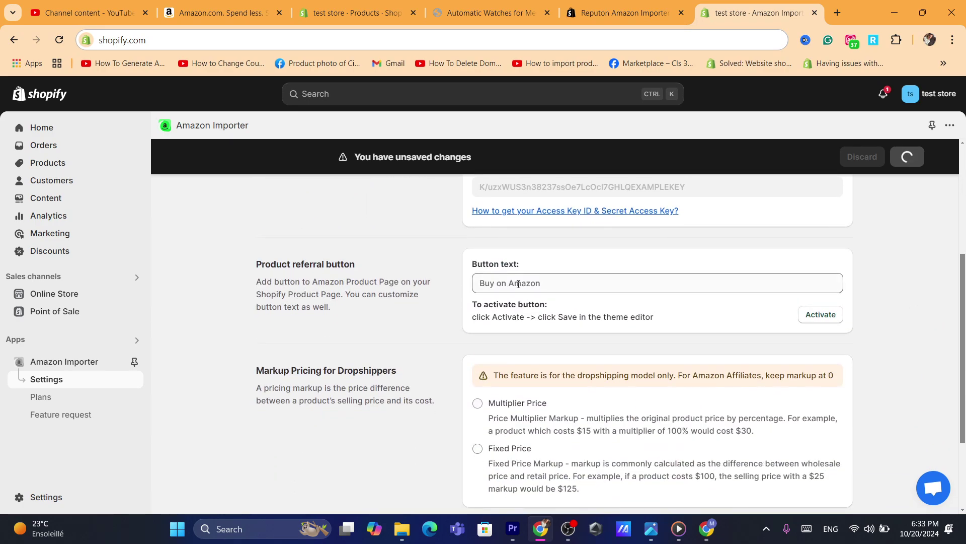
click(508, 282)
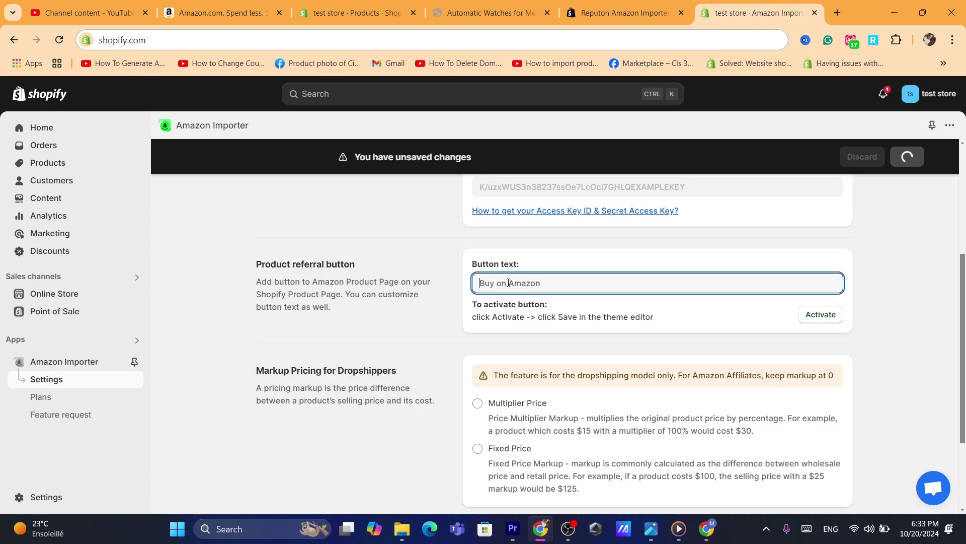
text(buy on amazon)
click(832, 316)
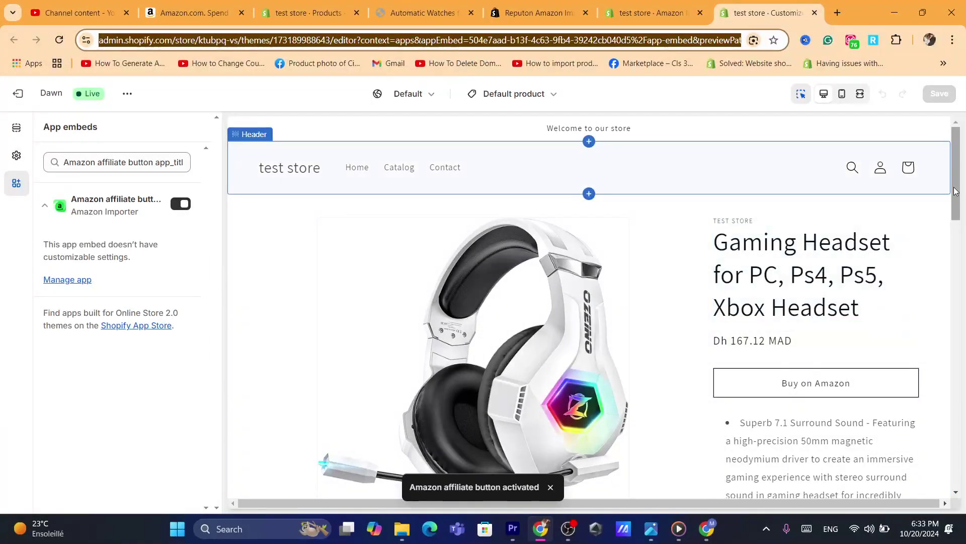
drag(956, 190, 964, 222)
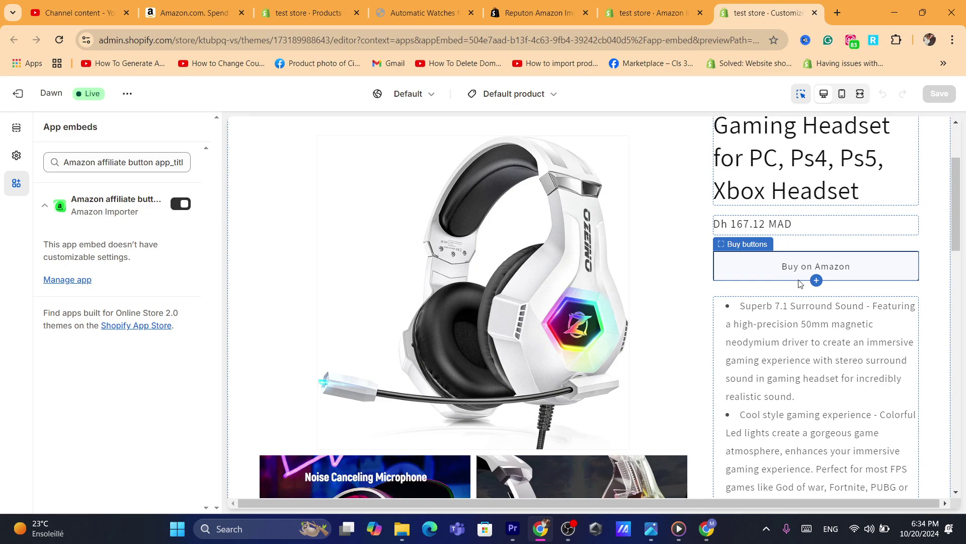
Return to the Amazon Importer settings and set the dropshipping price markup to a Multiplier Price of 20%
click(646, 5)
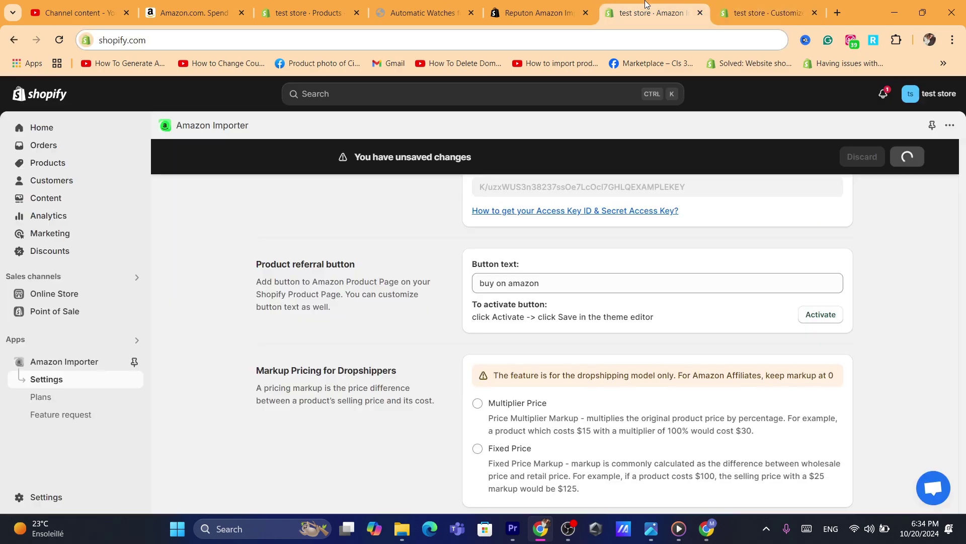
drag(965, 312, 965, 371)
drag(493, 262, 684, 262)
click(604, 305)
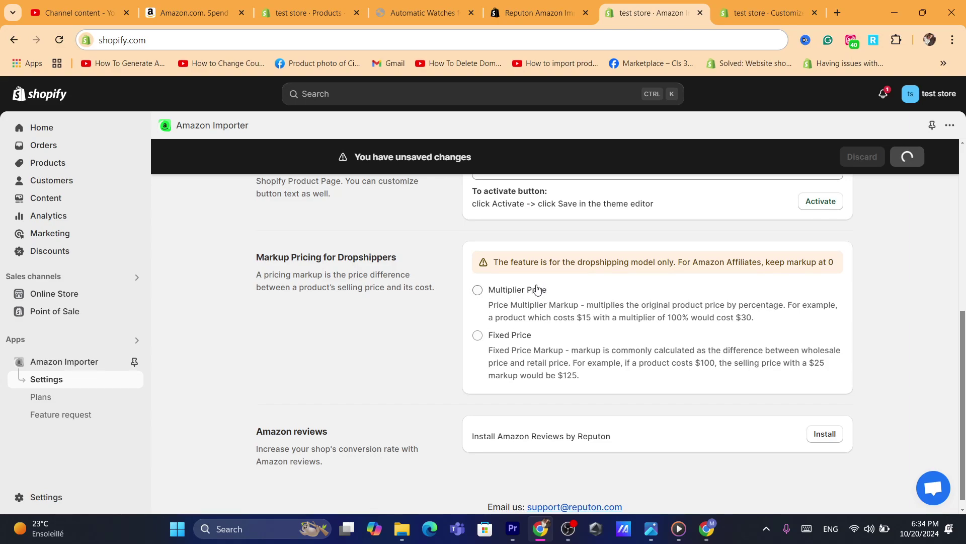
click(515, 289)
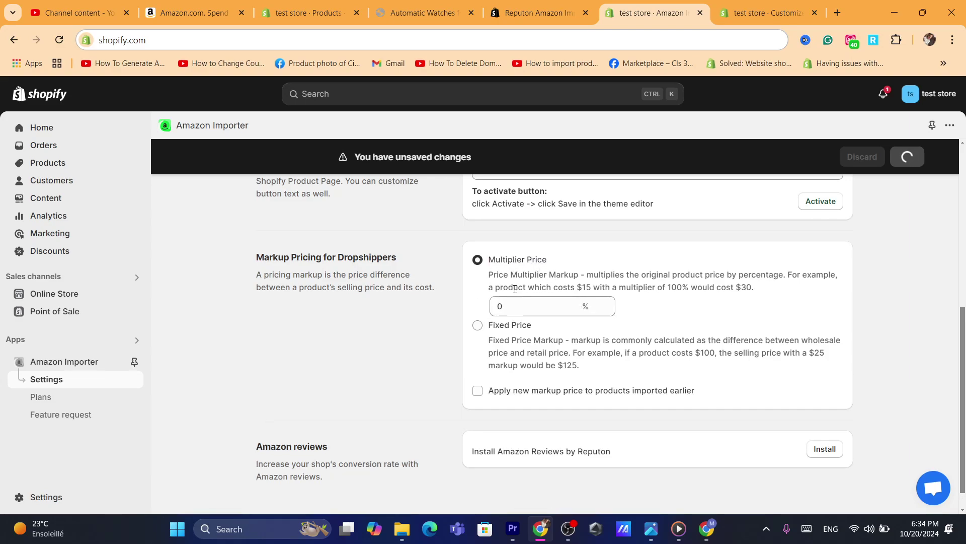
click(541, 305)
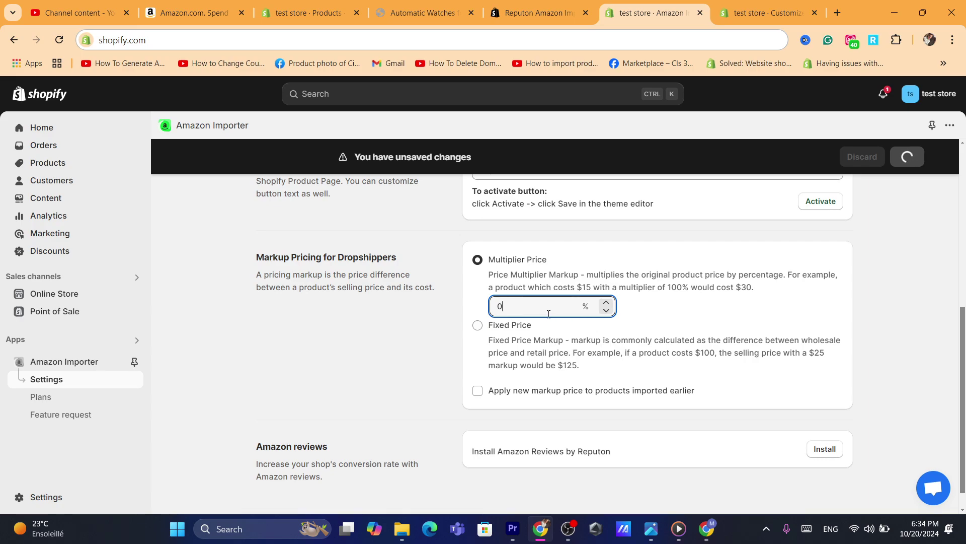
key(BackSpace)
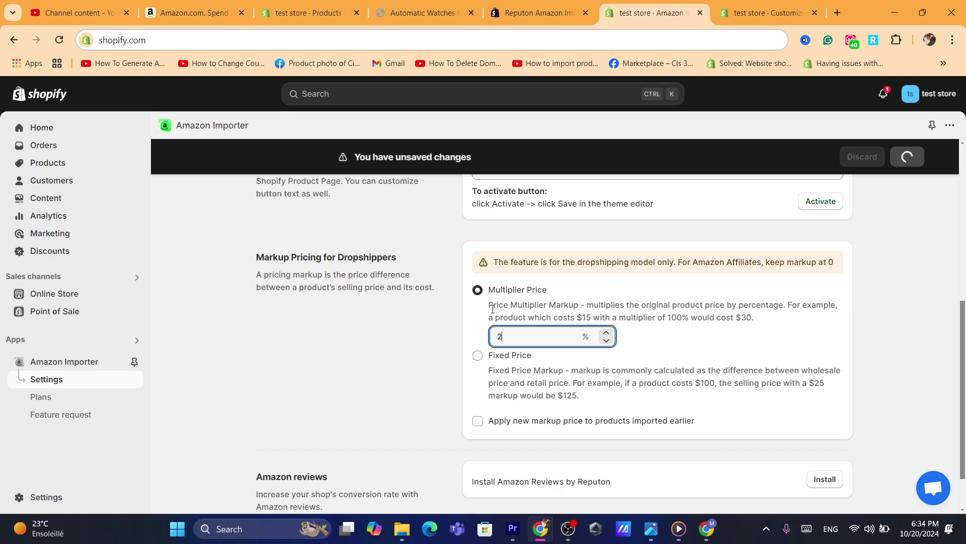
click(269, 407)
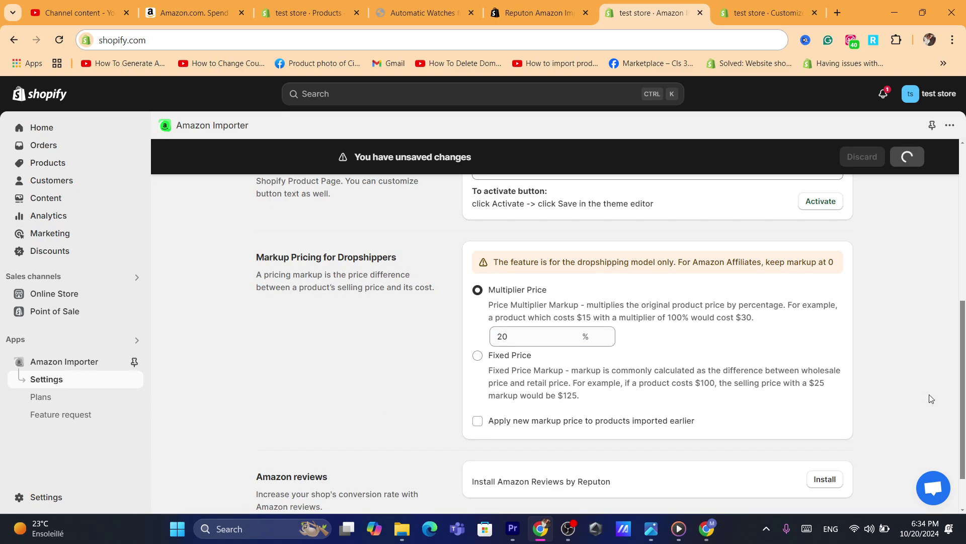
Examine the markup pricing notice about dropshipping and Amazon Affiliates together with the Multiplier Price percentage
double_click(550, 335)
triple_click(524, 260)
click(571, 260)
drag(660, 261, 720, 274)
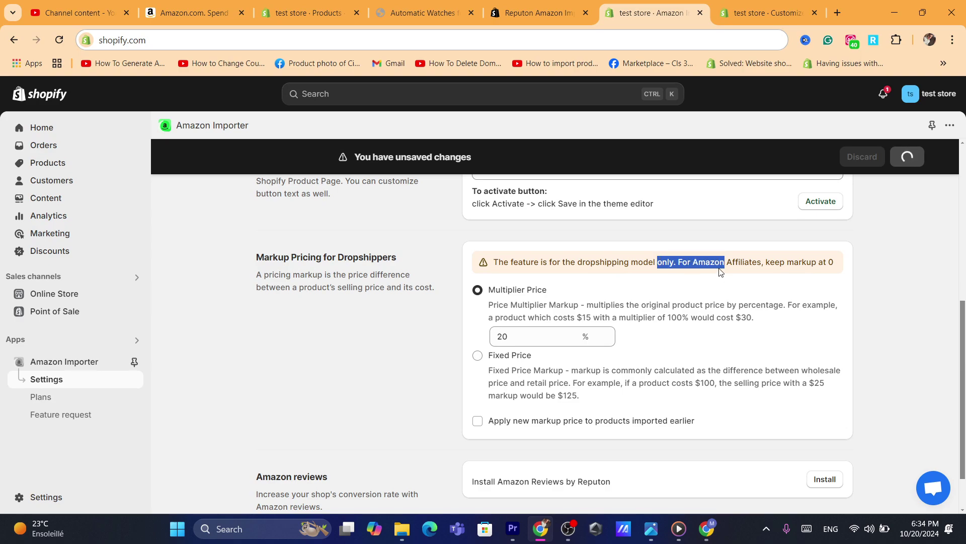
click(721, 273)
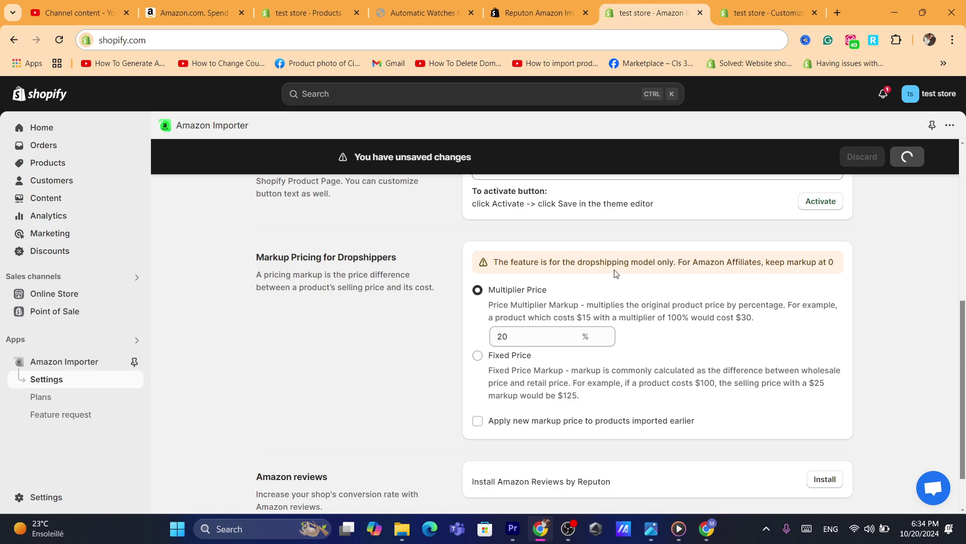
click(511, 339)
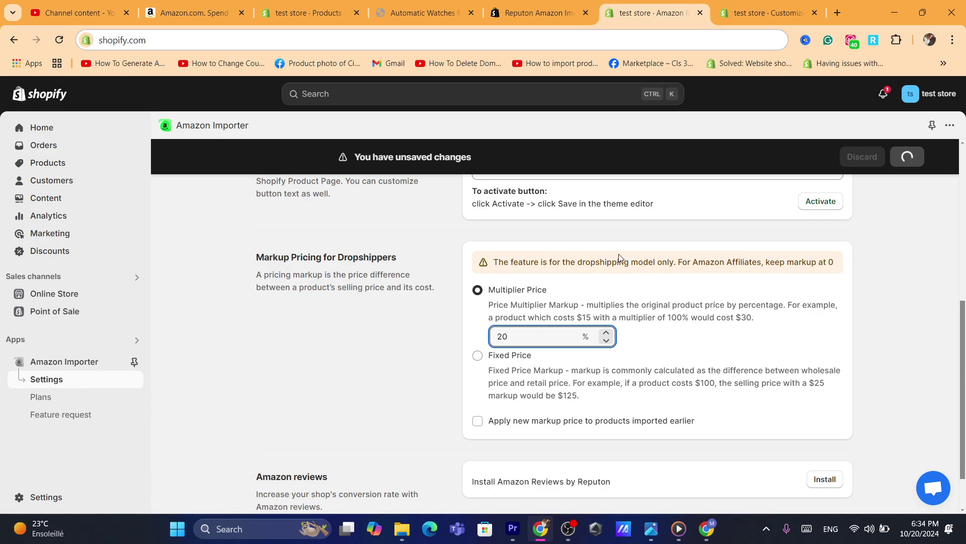
scroll(965, 339, down, 1)
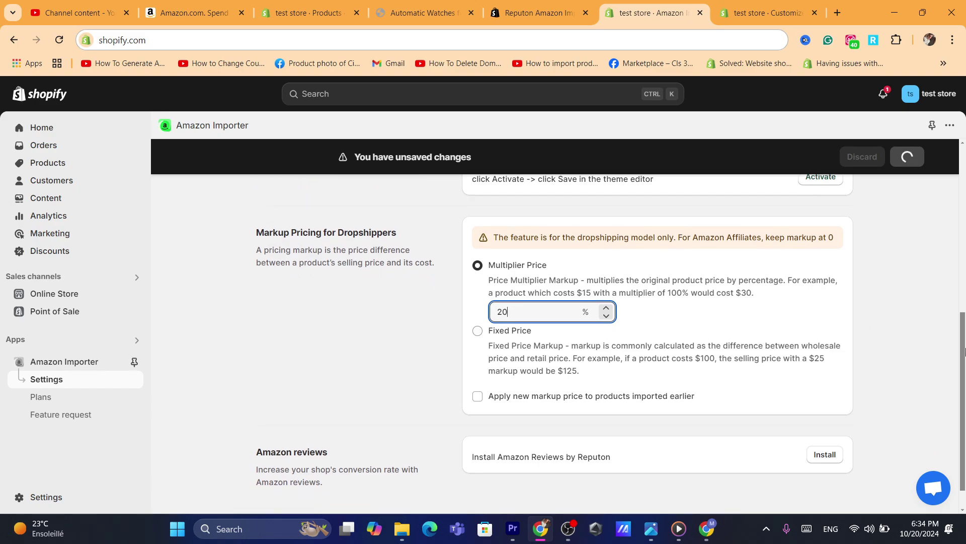
Try the option that applies the new markup to products imported earlier, and switch the markup type to Fixed Price
click(478, 240)
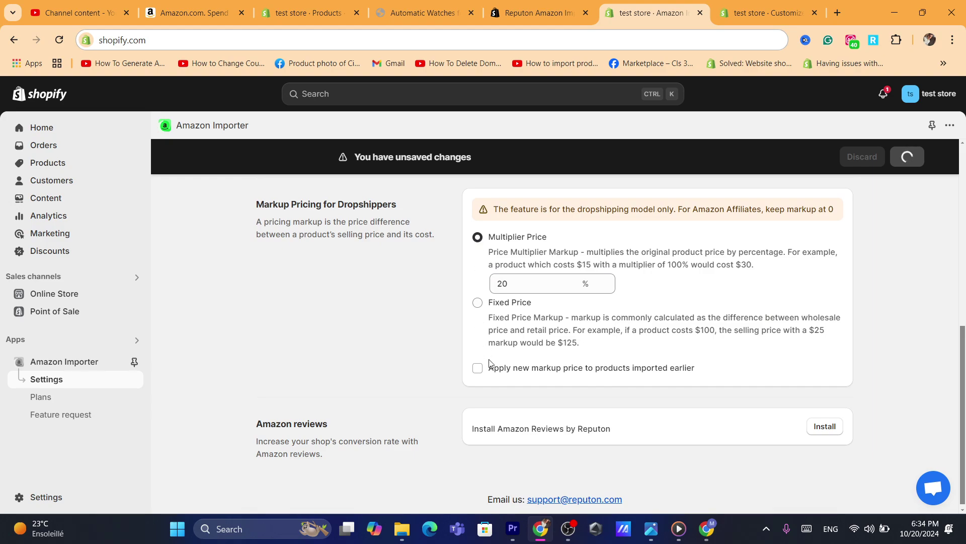
click(478, 372)
click(477, 302)
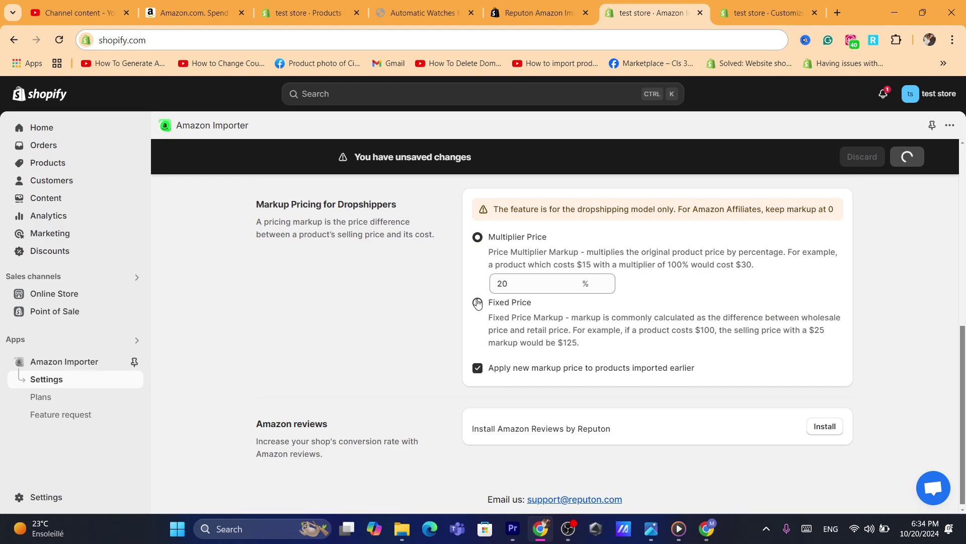
click(482, 367)
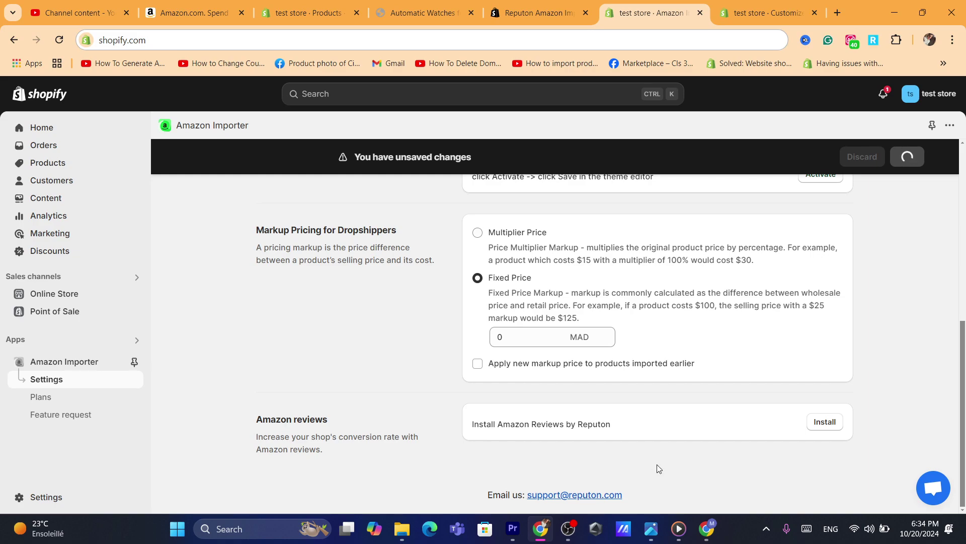
Reload the settings page and open the Amazon Importer products page with its product import section and imported products list
drag(964, 396, 922, 183)
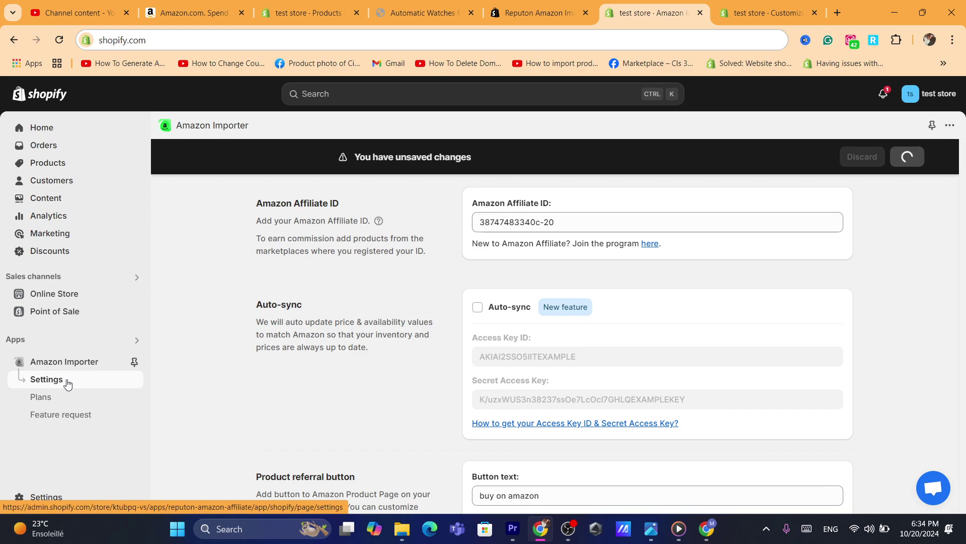
click(59, 40)
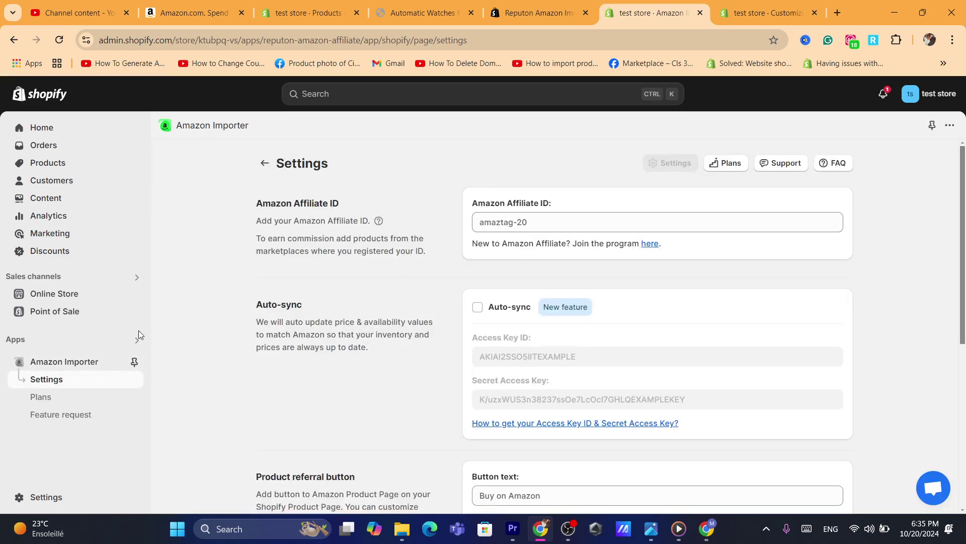
click(53, 362)
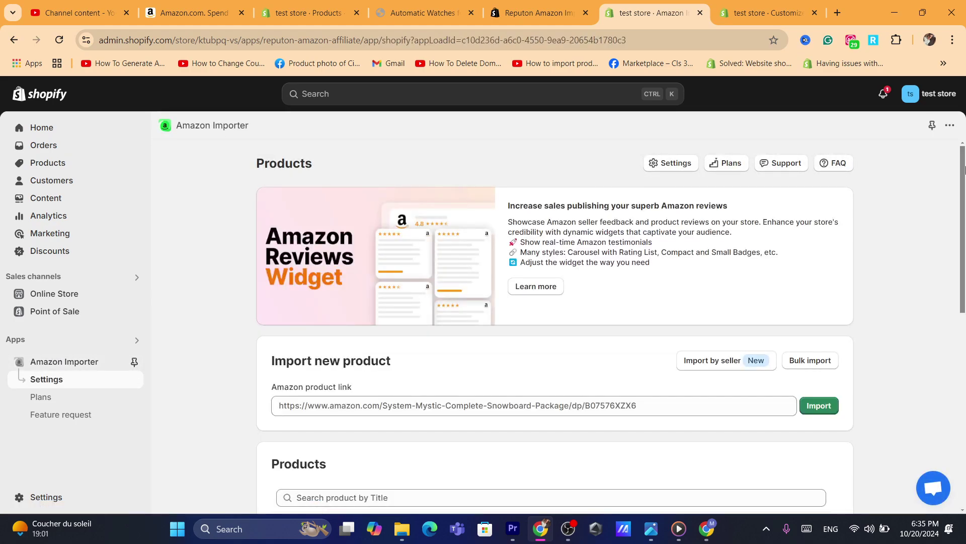
scroll(889, 215, down, 5)
scroll(889, 215, up, 4)
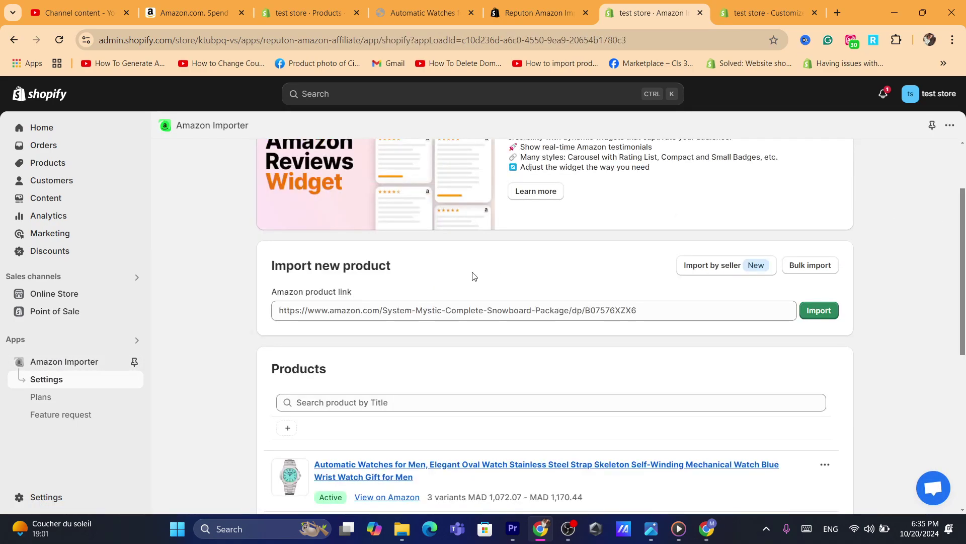
scroll(949, 237, up, 2)
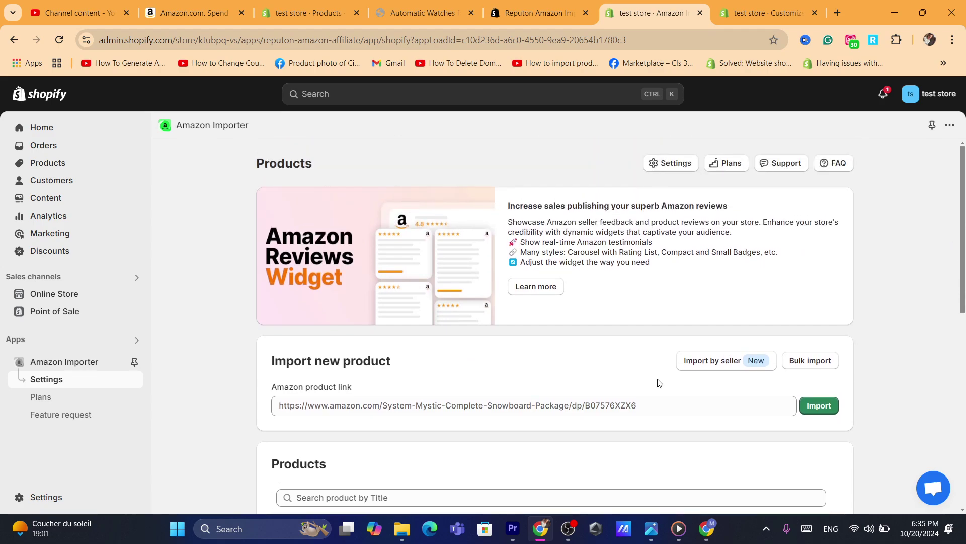
scroll(965, 194, down, 1)
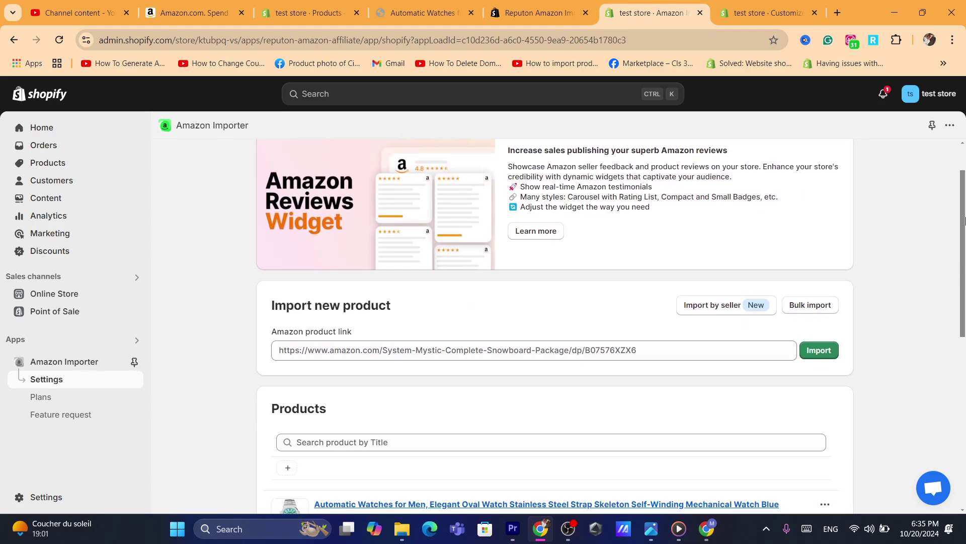
click(369, 339)
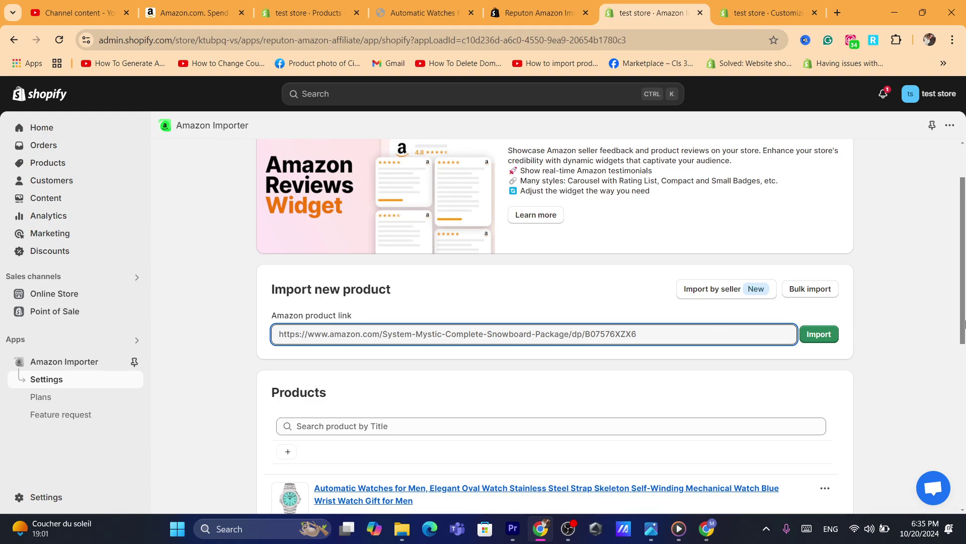
scroll(965, 405, down, 3)
scroll(965, 406, up, 3)
scroll(965, 285, up, 2)
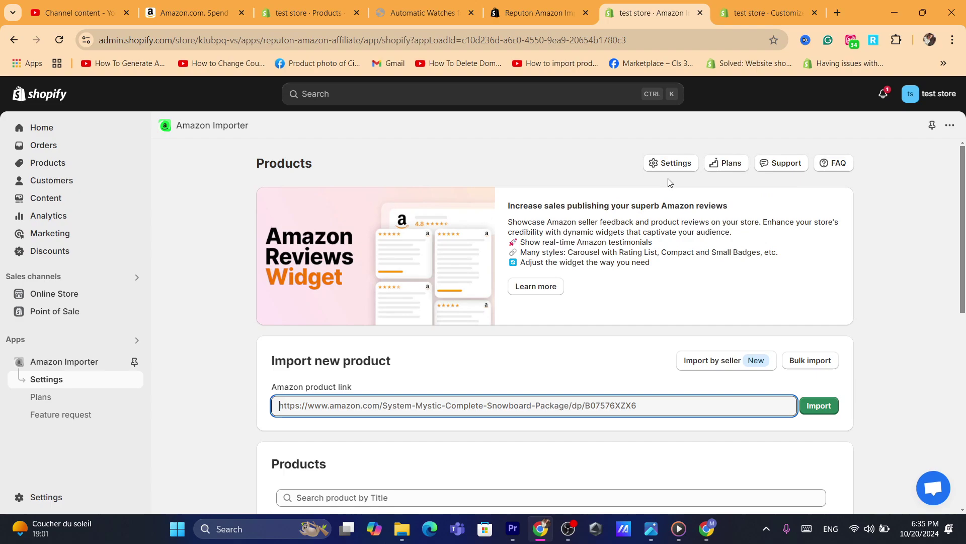
Open the Amazon Importer settings, paste the Amazon Affiliate ID into its field and save the changes
click(669, 162)
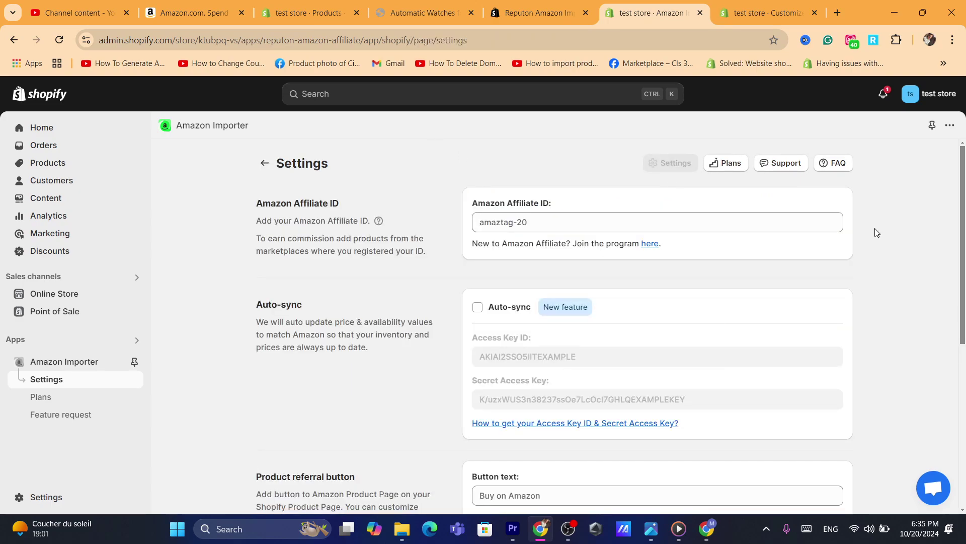
click(729, 220)
key(ctrl+v)
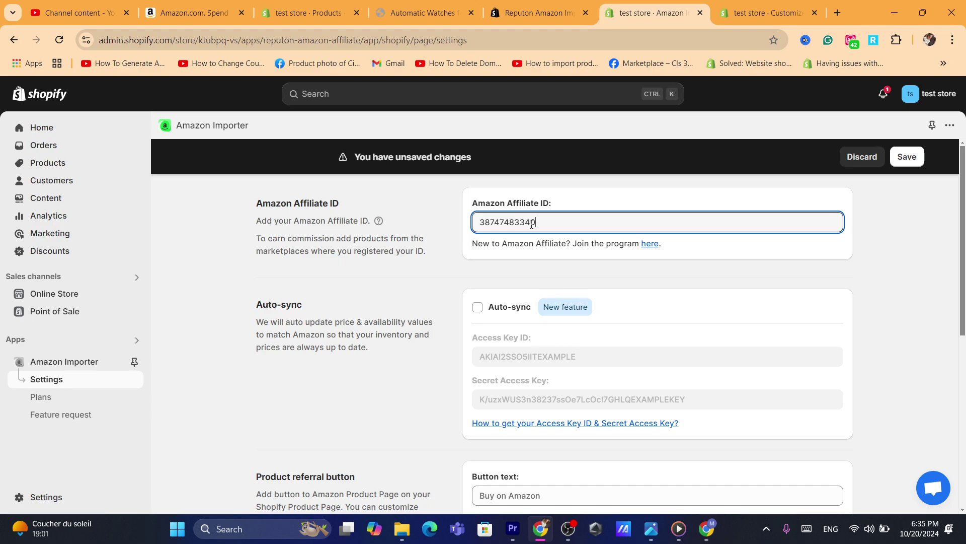
click(909, 157)
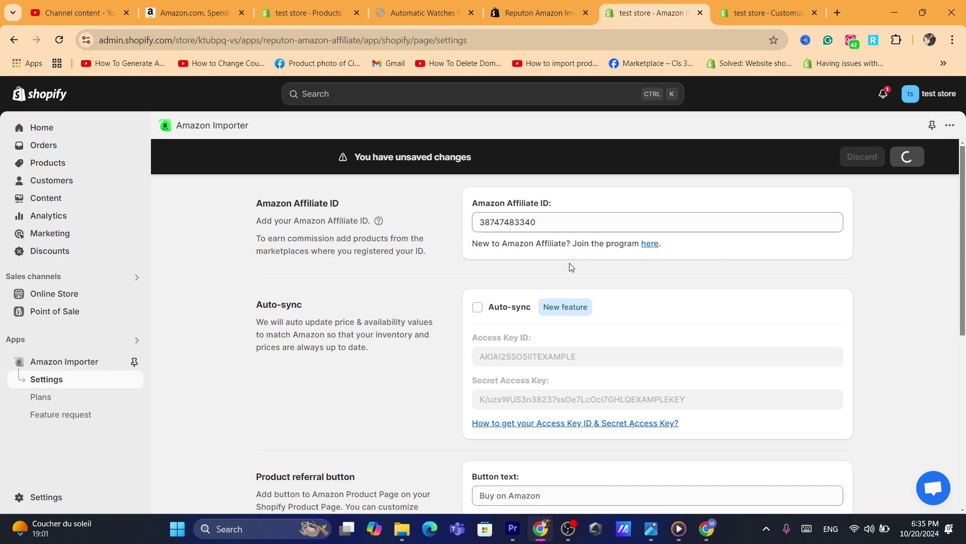
Examine the affiliate program sign-up note, the product referral button section and the markup pricing options
drag(492, 244, 563, 243)
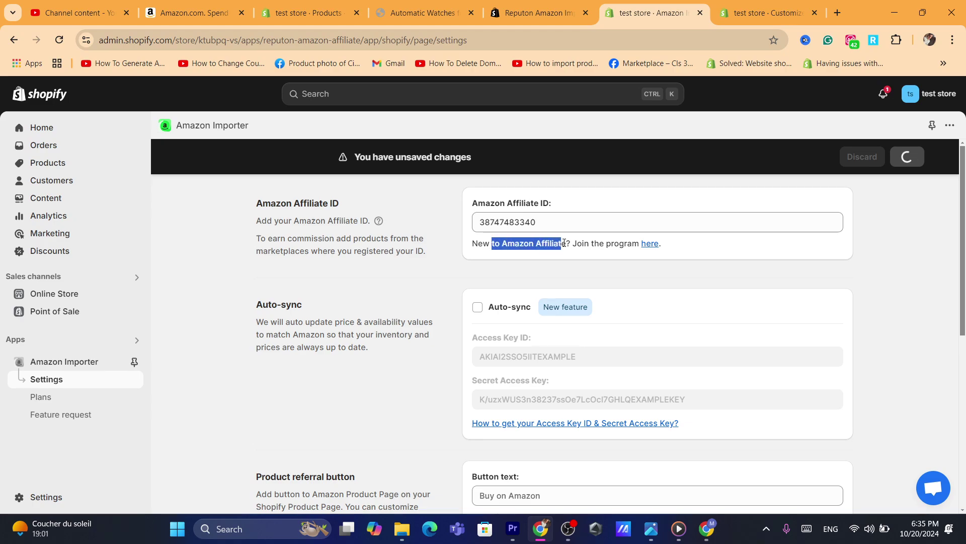
click(564, 243)
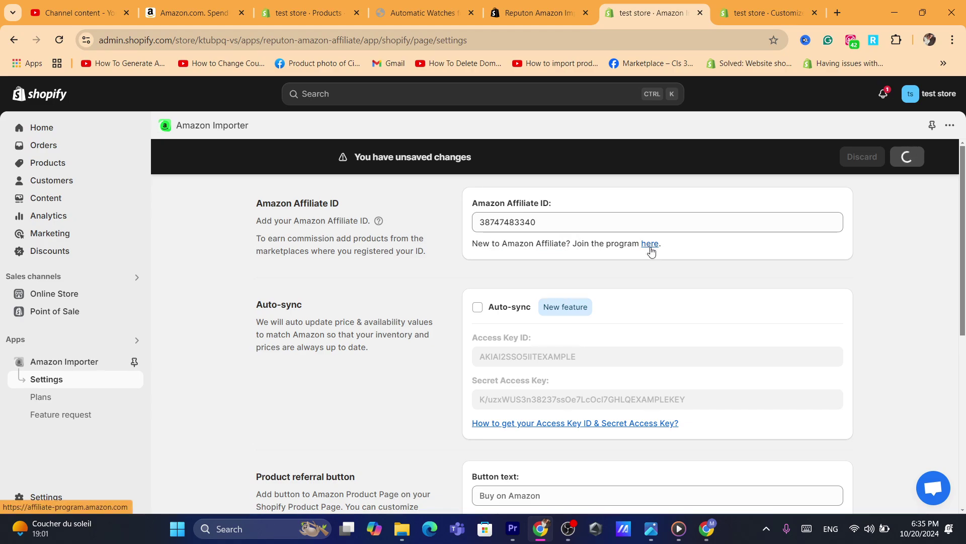
scroll(964, 350, down, 4)
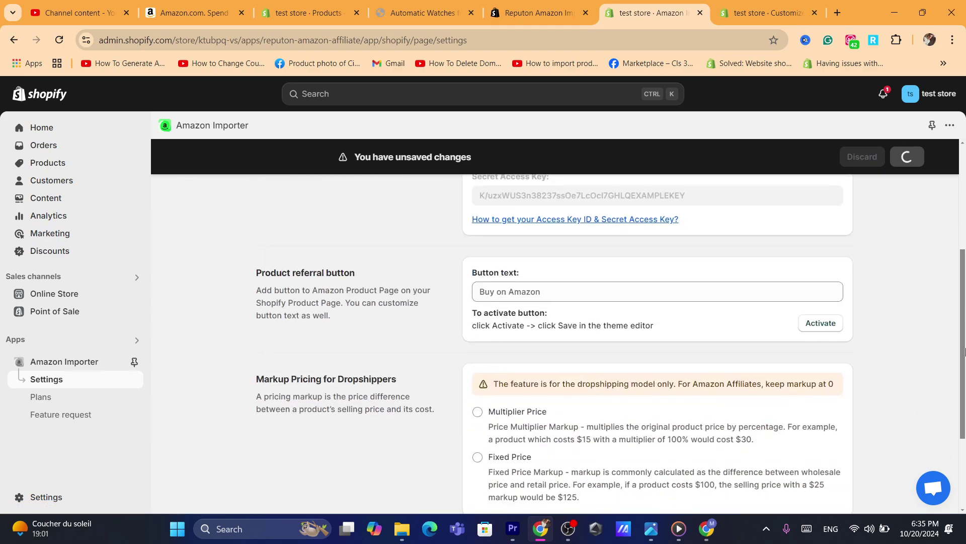
drag(965, 351, 929, 145)
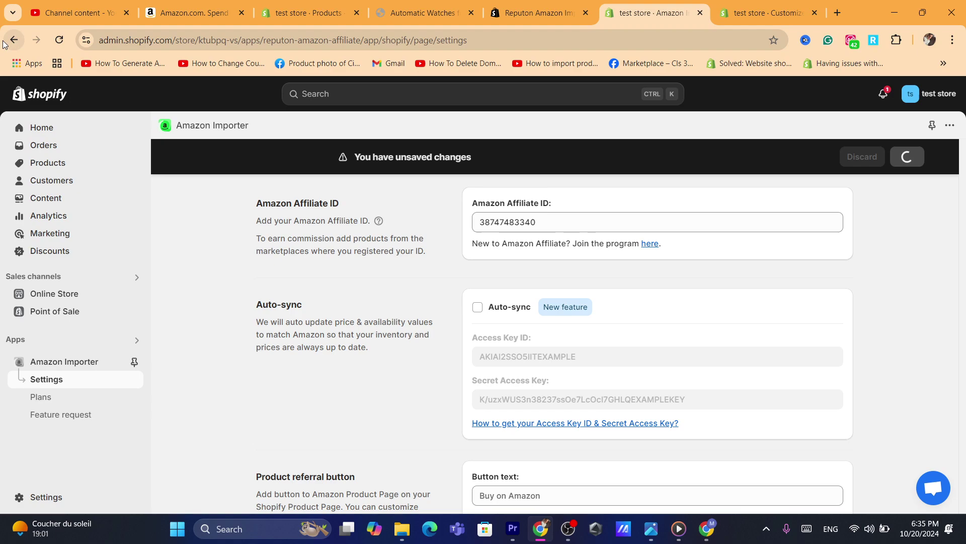
Return to the Amazon Importer products page and make the Amazon product link field ready for a link
click(20, 45)
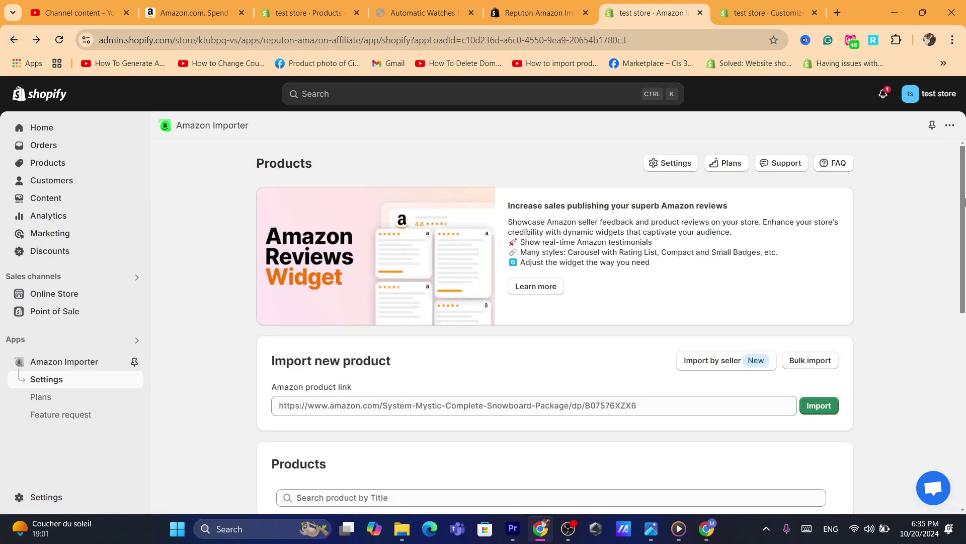
drag(965, 198, 965, 282)
click(508, 234)
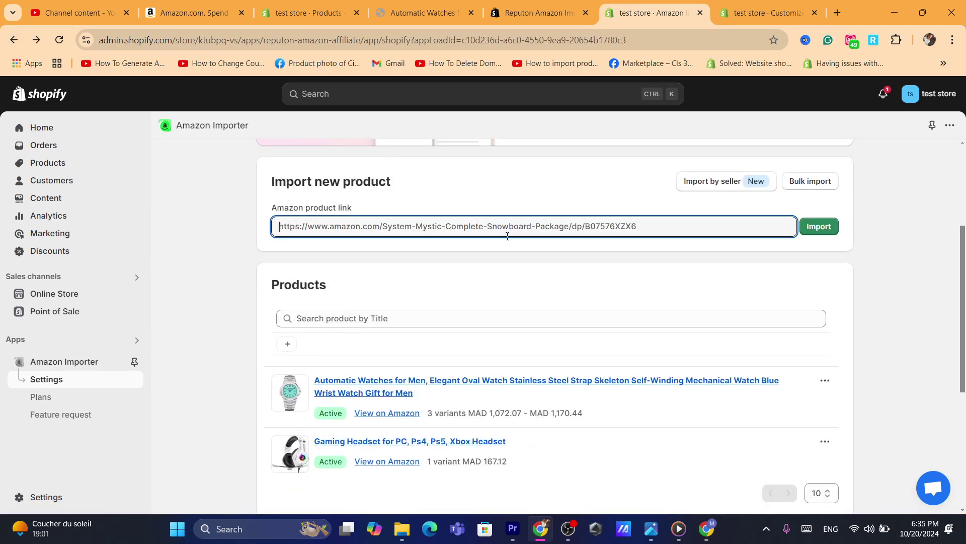
Switch to the Amazon browser window, open the Pagani Design 1783 men's automatic watch and copy its page address
click(707, 529)
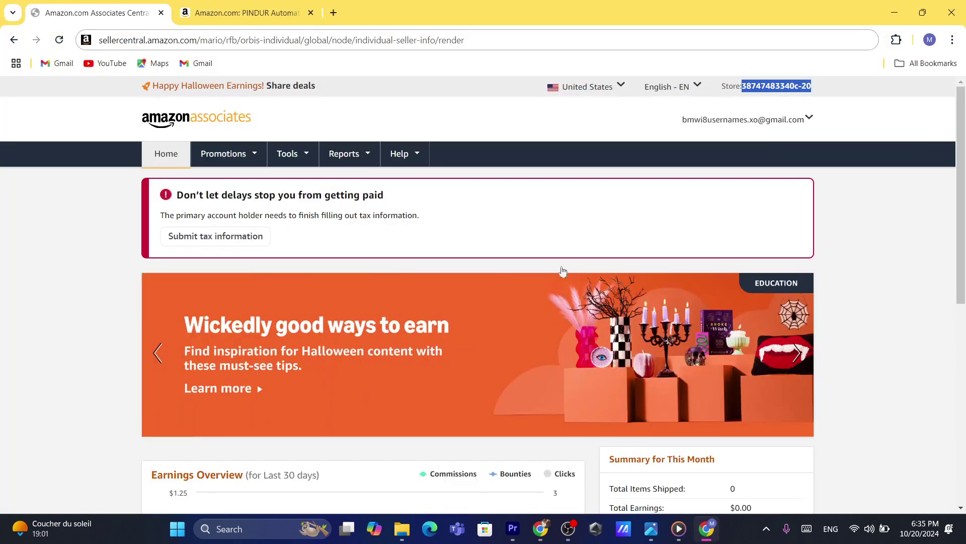
click(228, 6)
drag(964, 106, 959, 431)
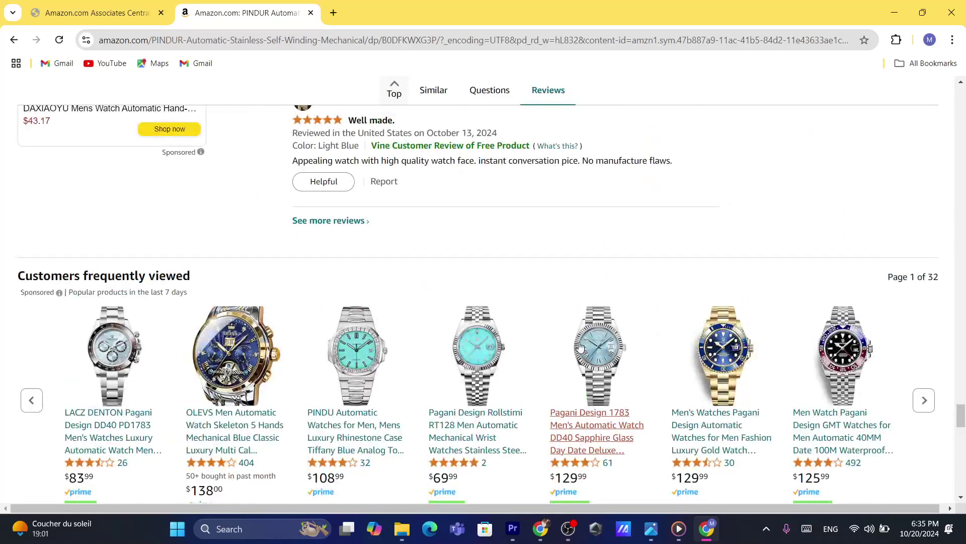
click(589, 412)
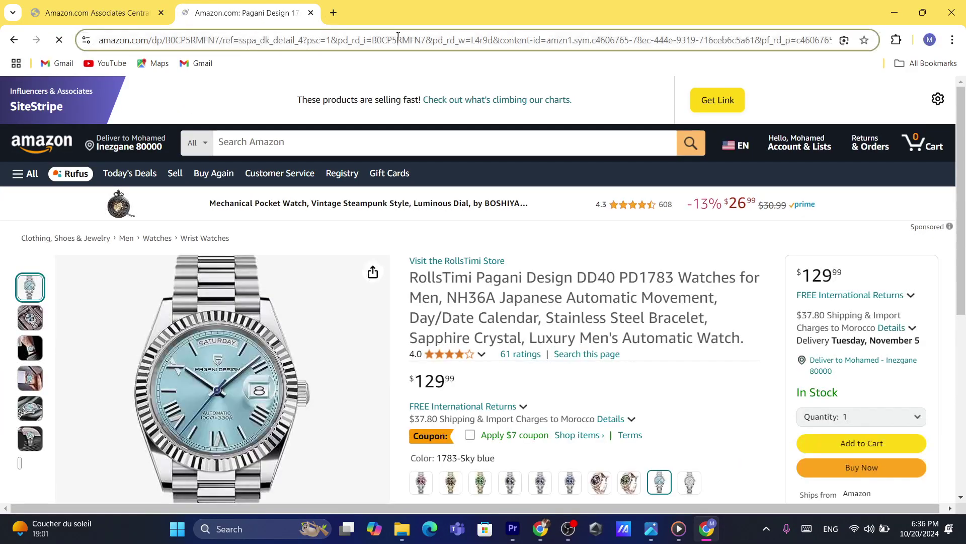
click(341, 44)
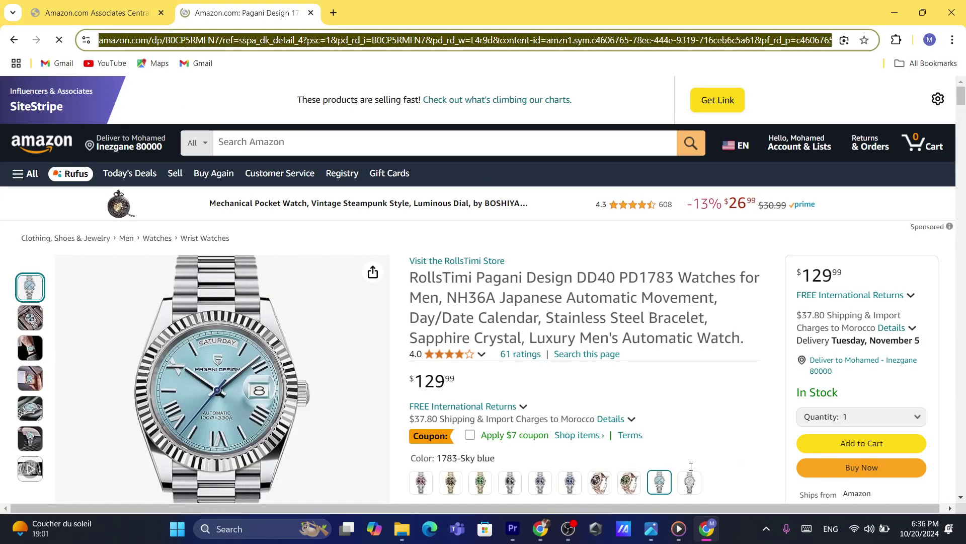
Import the Pagani Design watch into Shopify from the copied Amazon link and add it to the store from the preview
key(alt+Tab)
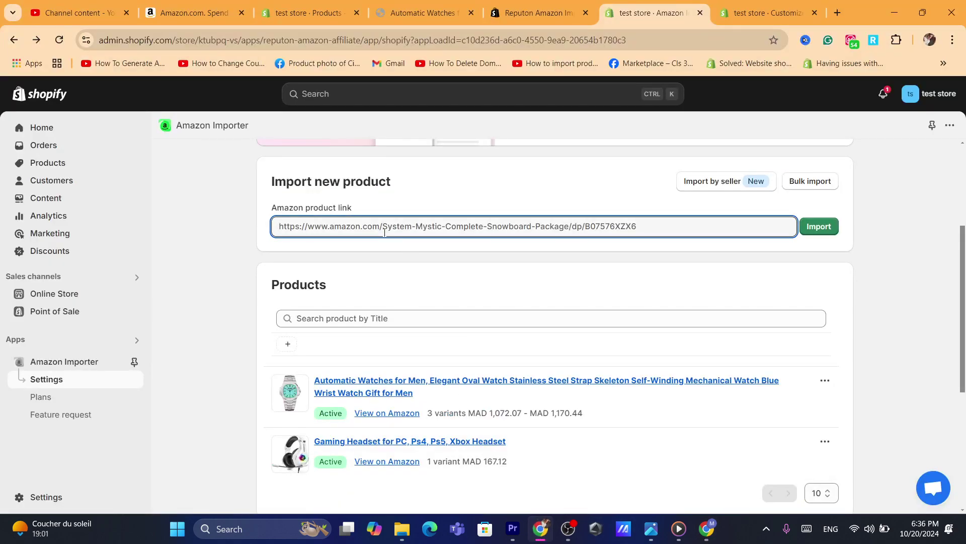
key(ctrl+v)
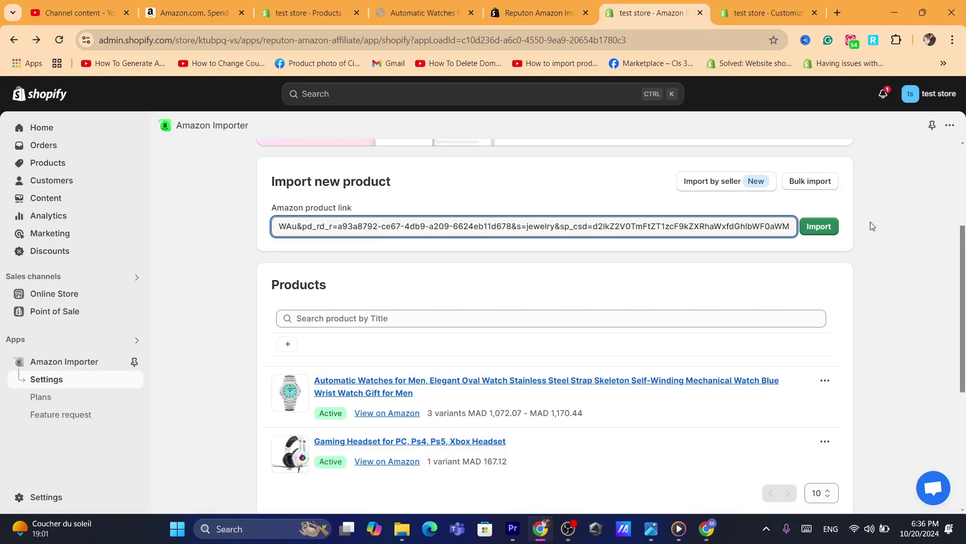
click(819, 226)
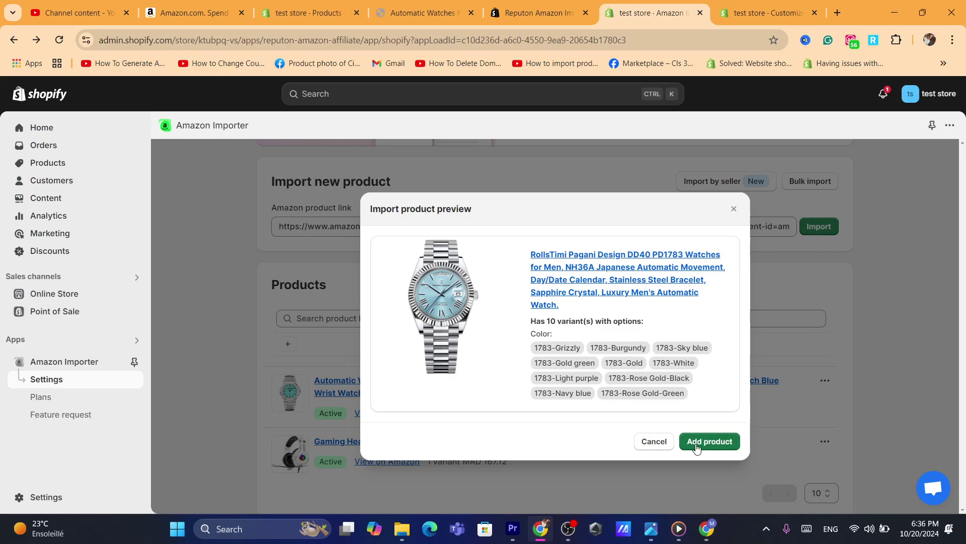
click(696, 446)
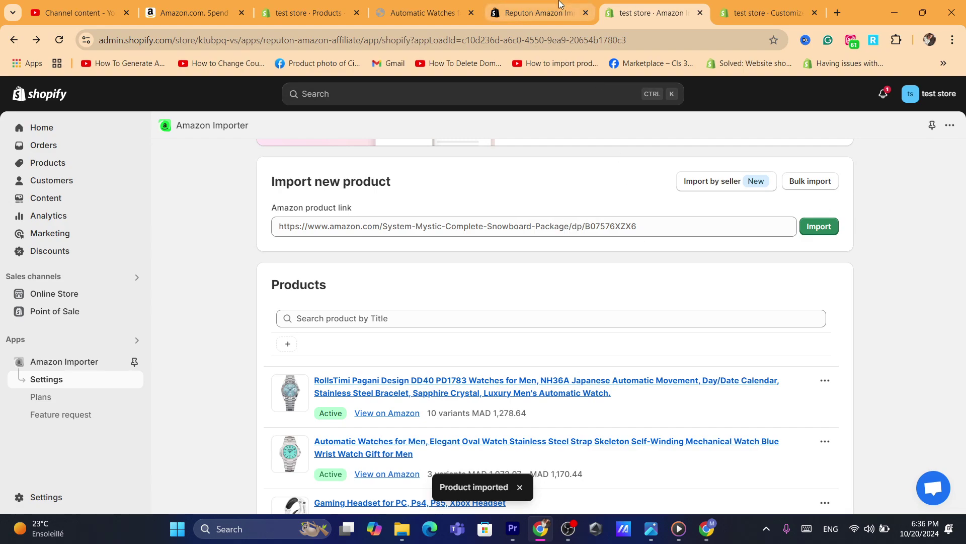
Look at the automatic watch's storefront page, and check the Pagani Design watch's details and buying options on Amazon
click(439, 6)
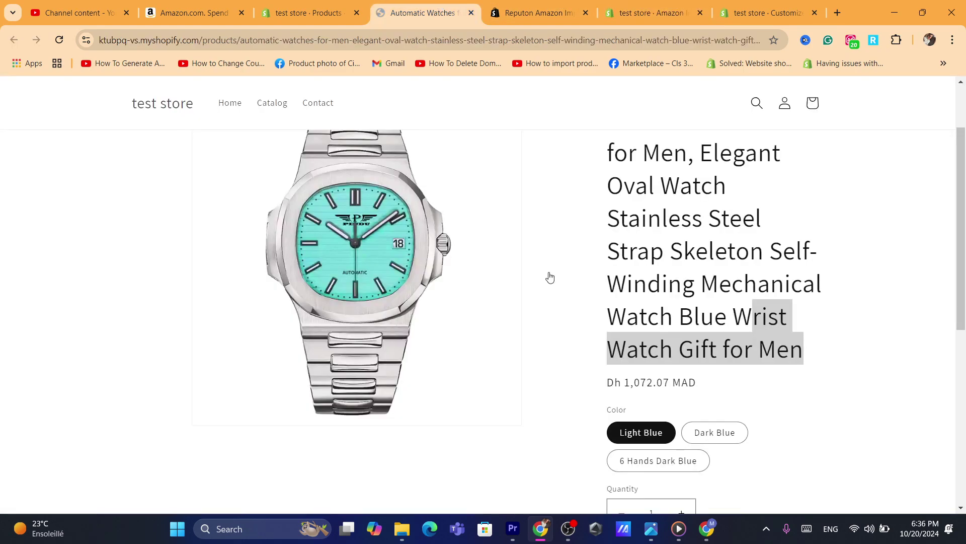
scroll(785, 423, down, 1)
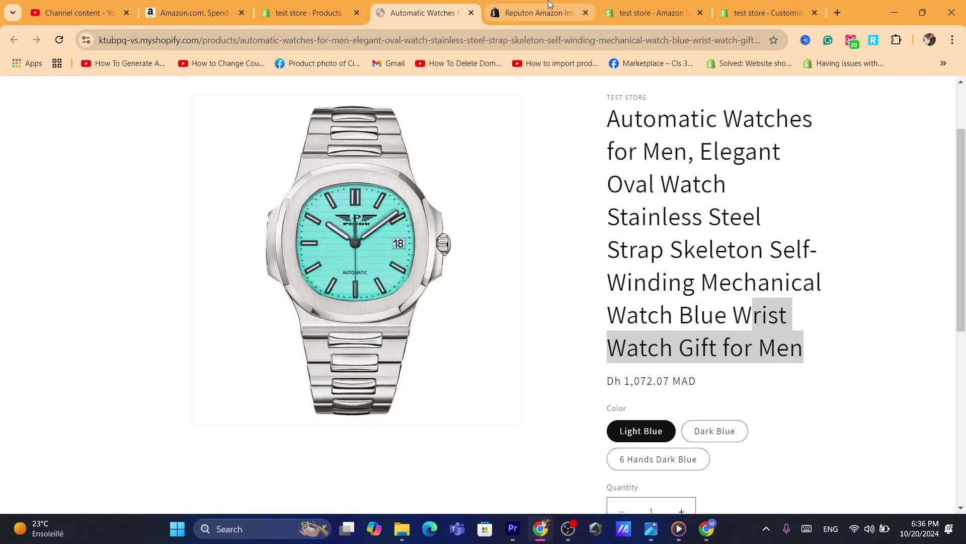
click(706, 528)
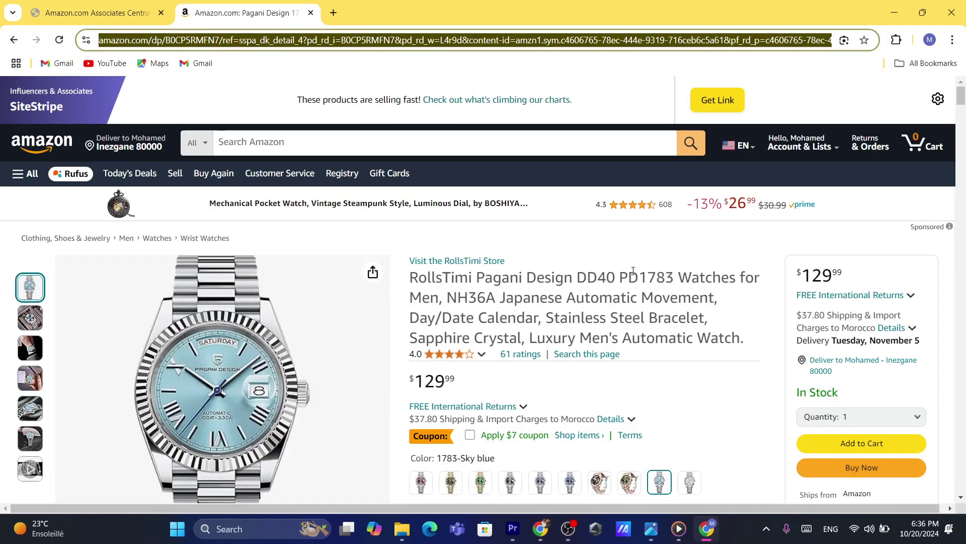
click(633, 270)
scroll(633, 270, down, 4)
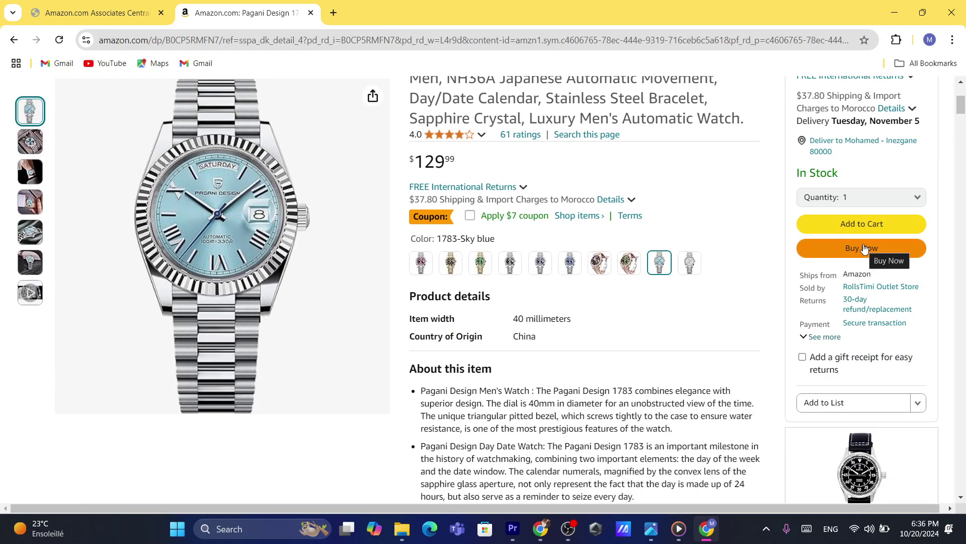
Examine the full product title on the Amazon page of the Pagani Design watch, highlighting its text
triple_click(541, 95)
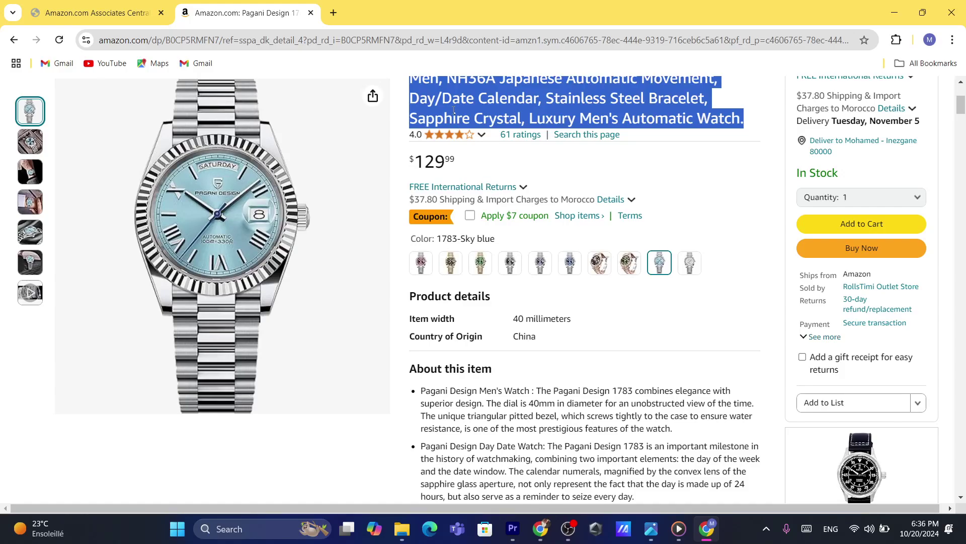
triple_click(484, 101)
mouse_move(960, 115)
mouse_down()
mouse_move(962, 148)
mouse_move(960, 99)
mouse_up()
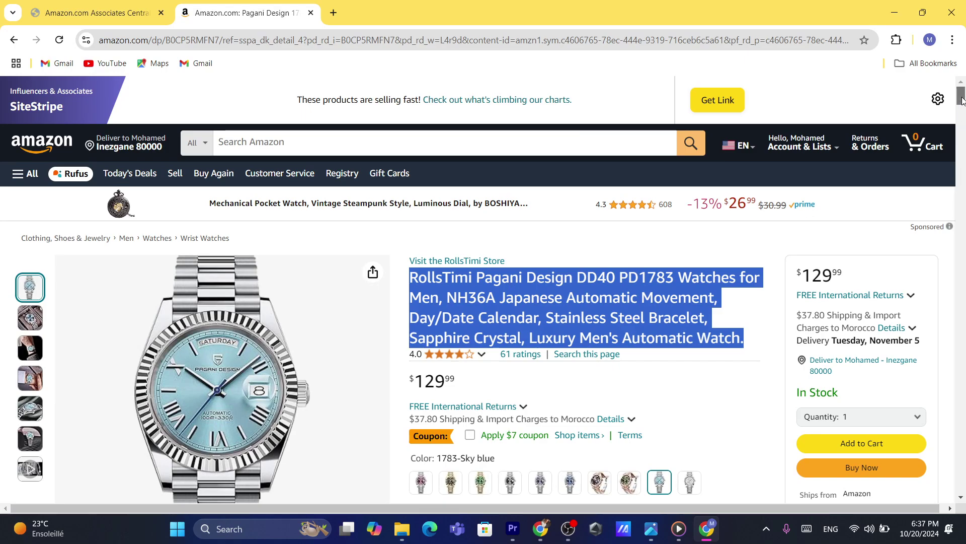
scroll(961, 100, down, 2)
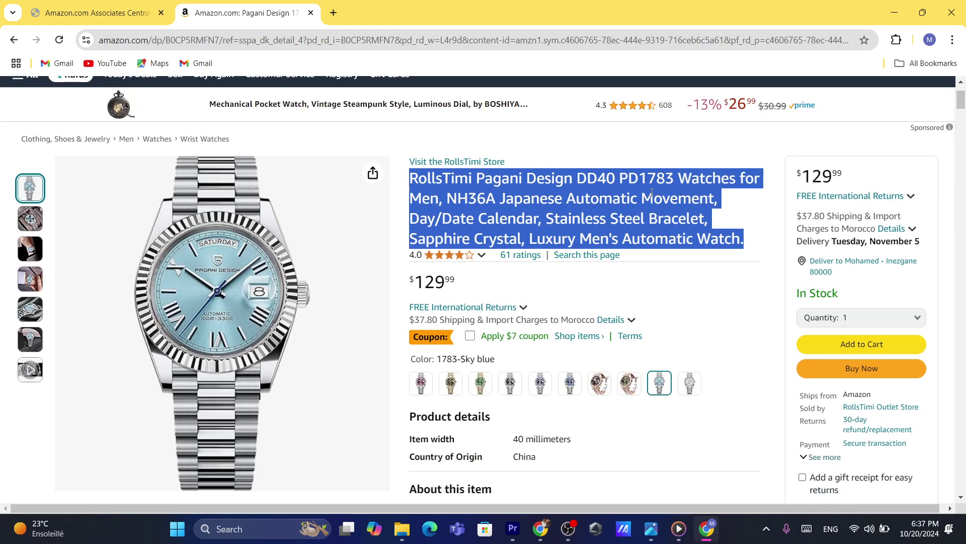
click(493, 196)
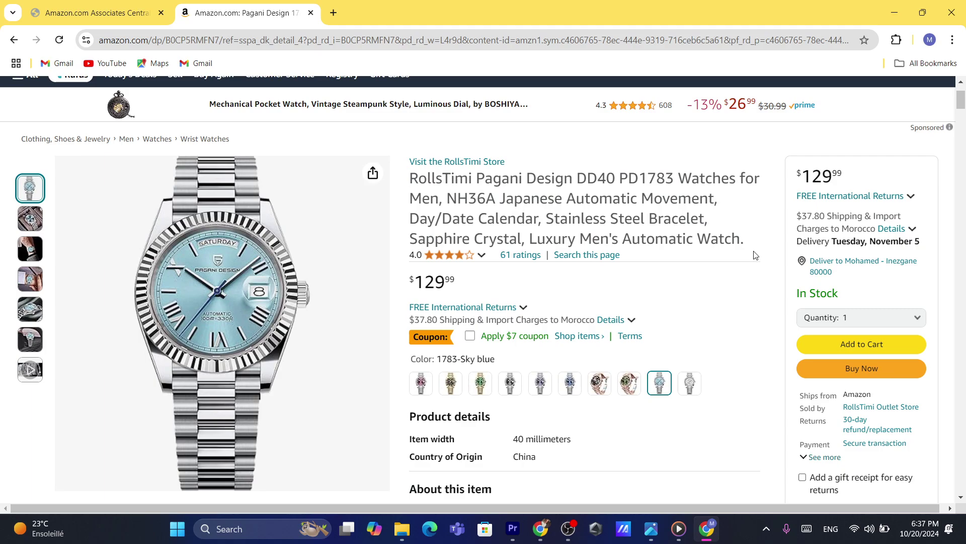
drag(404, 171, 677, 233)
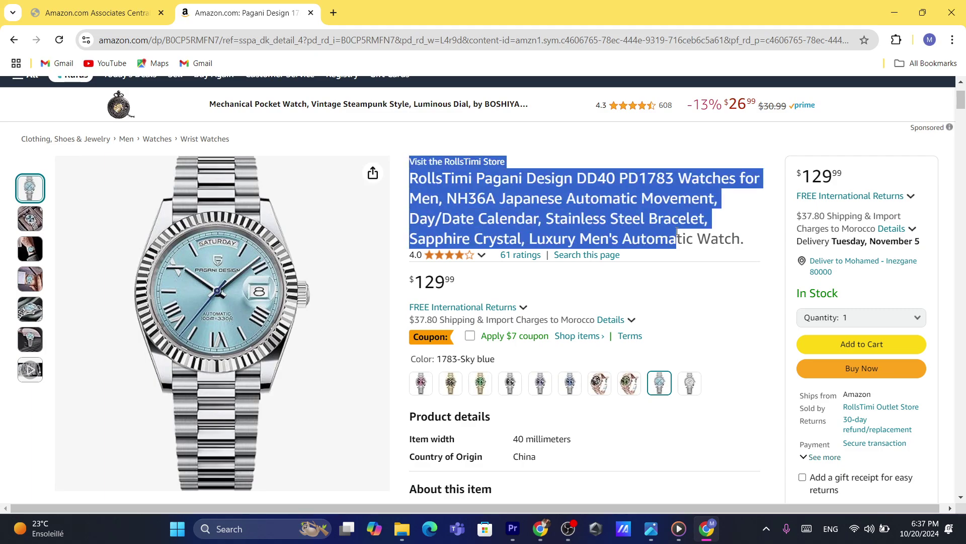
click(678, 232)
drag(963, 107, 960, 81)
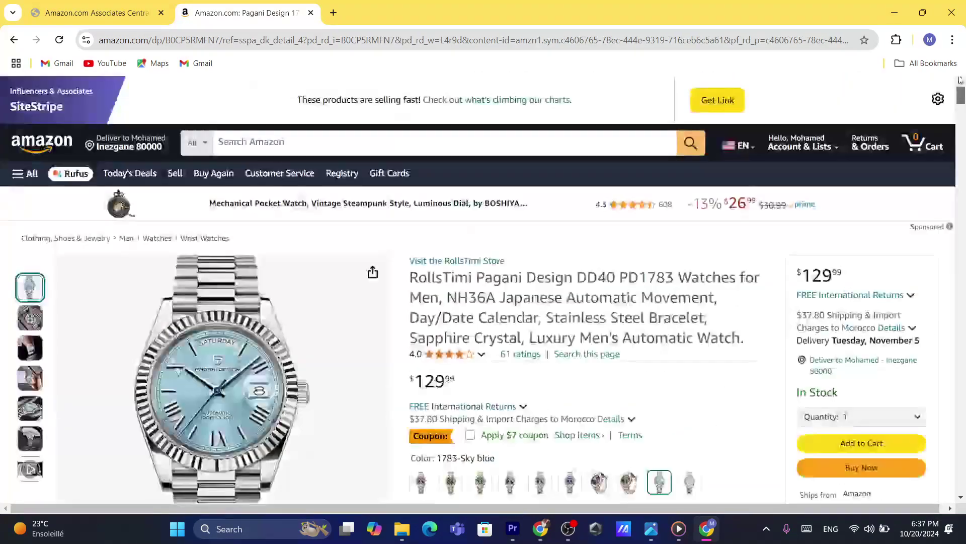
drag(409, 277, 733, 338)
click(767, 346)
click(413, 277)
click(741, 337)
click(410, 276)
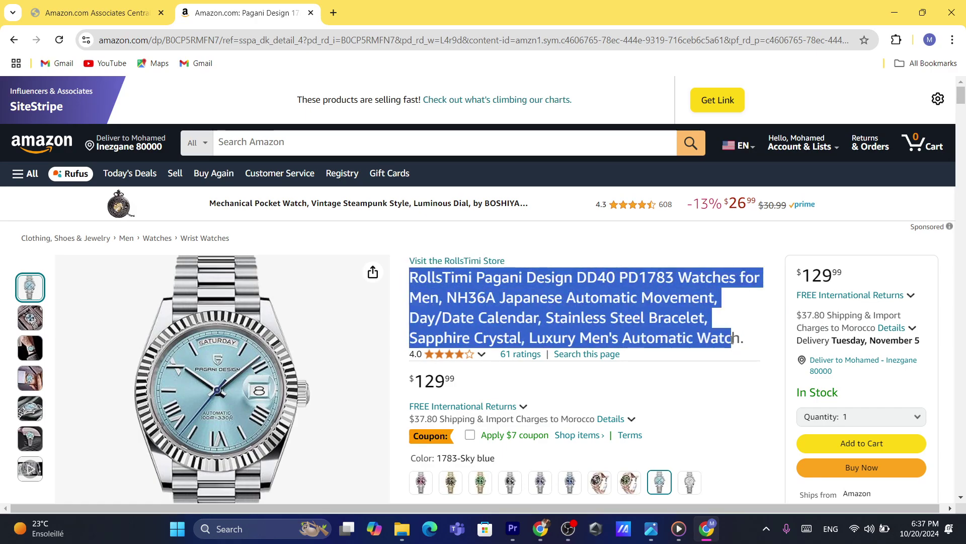
Switch back to the Shopify admin and show the store's products list
click(540, 528)
click(318, 6)
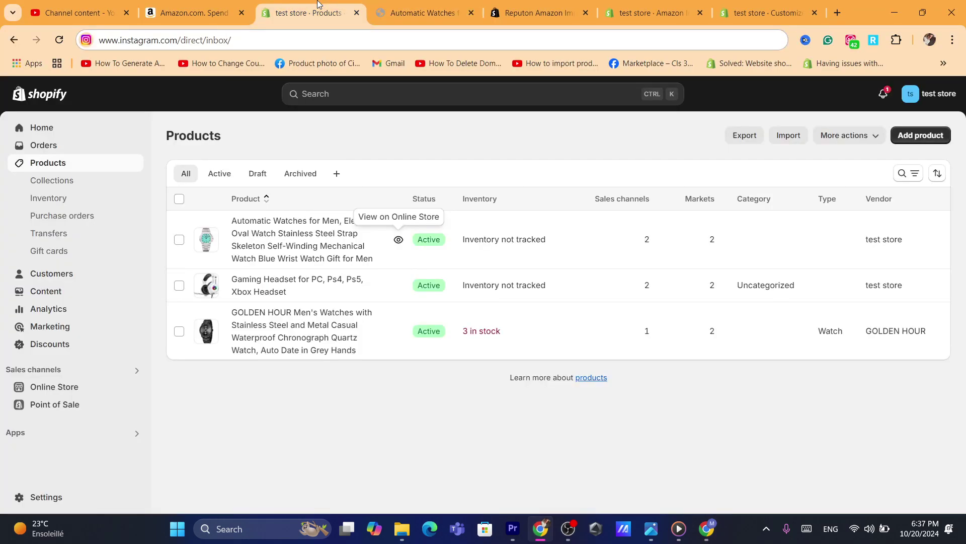